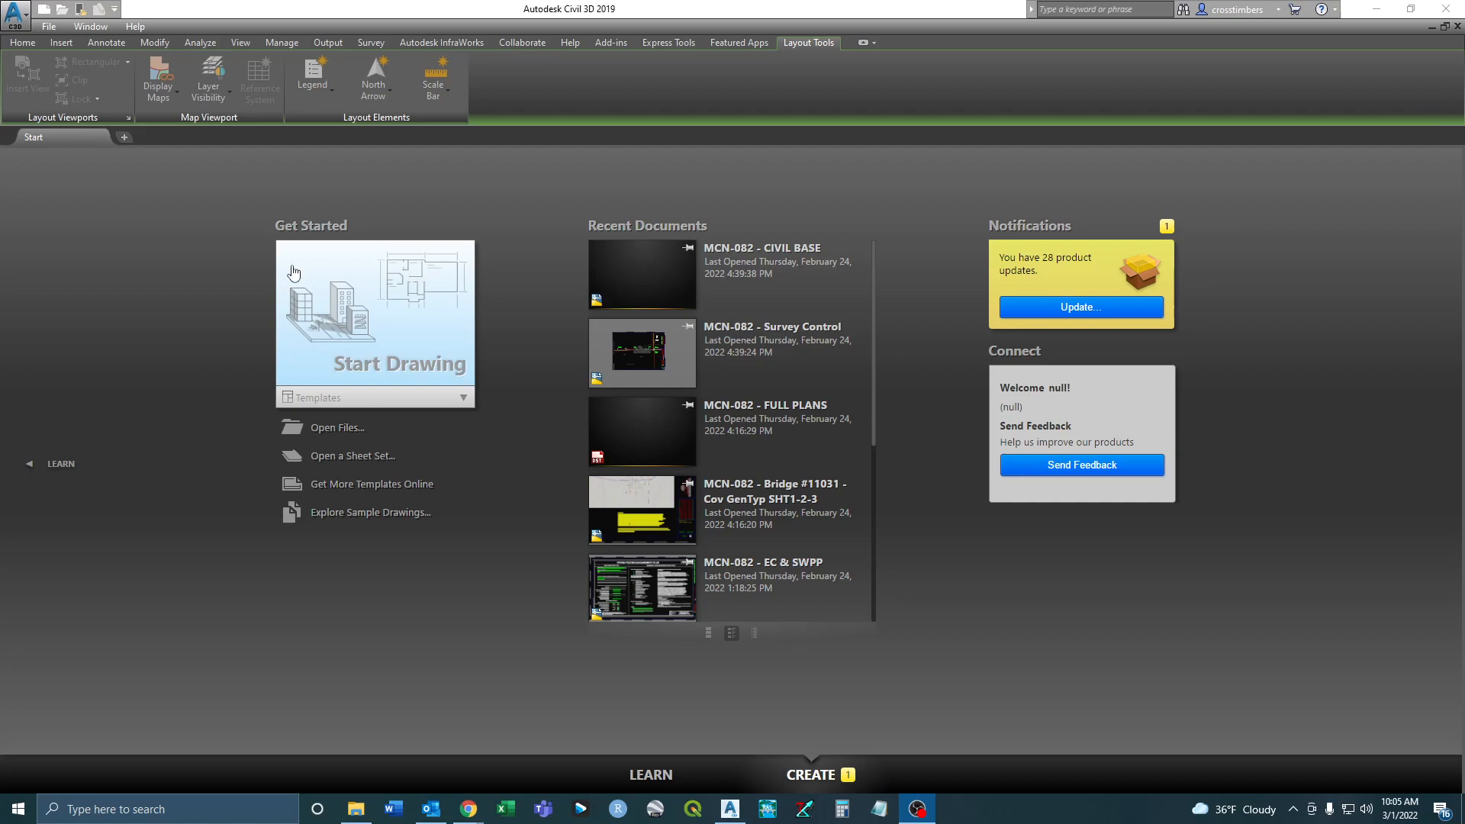
# Recover the drawing "MCN-082 - Bridge #11031 - Cov GenTyp SHT1-2-3" and accept the audit message.
pyautogui.click(49, 27)
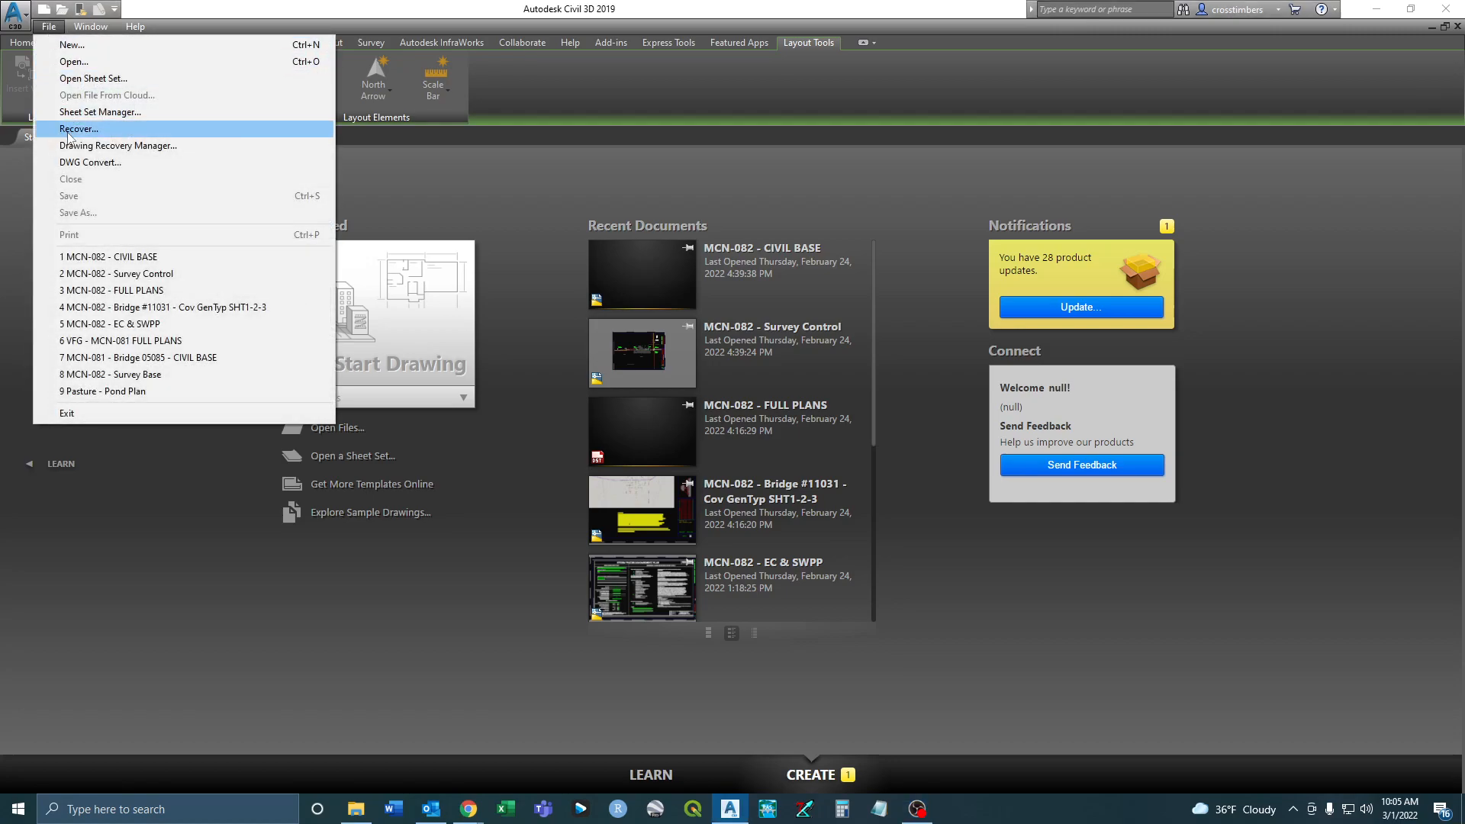
pyautogui.click(69, 131)
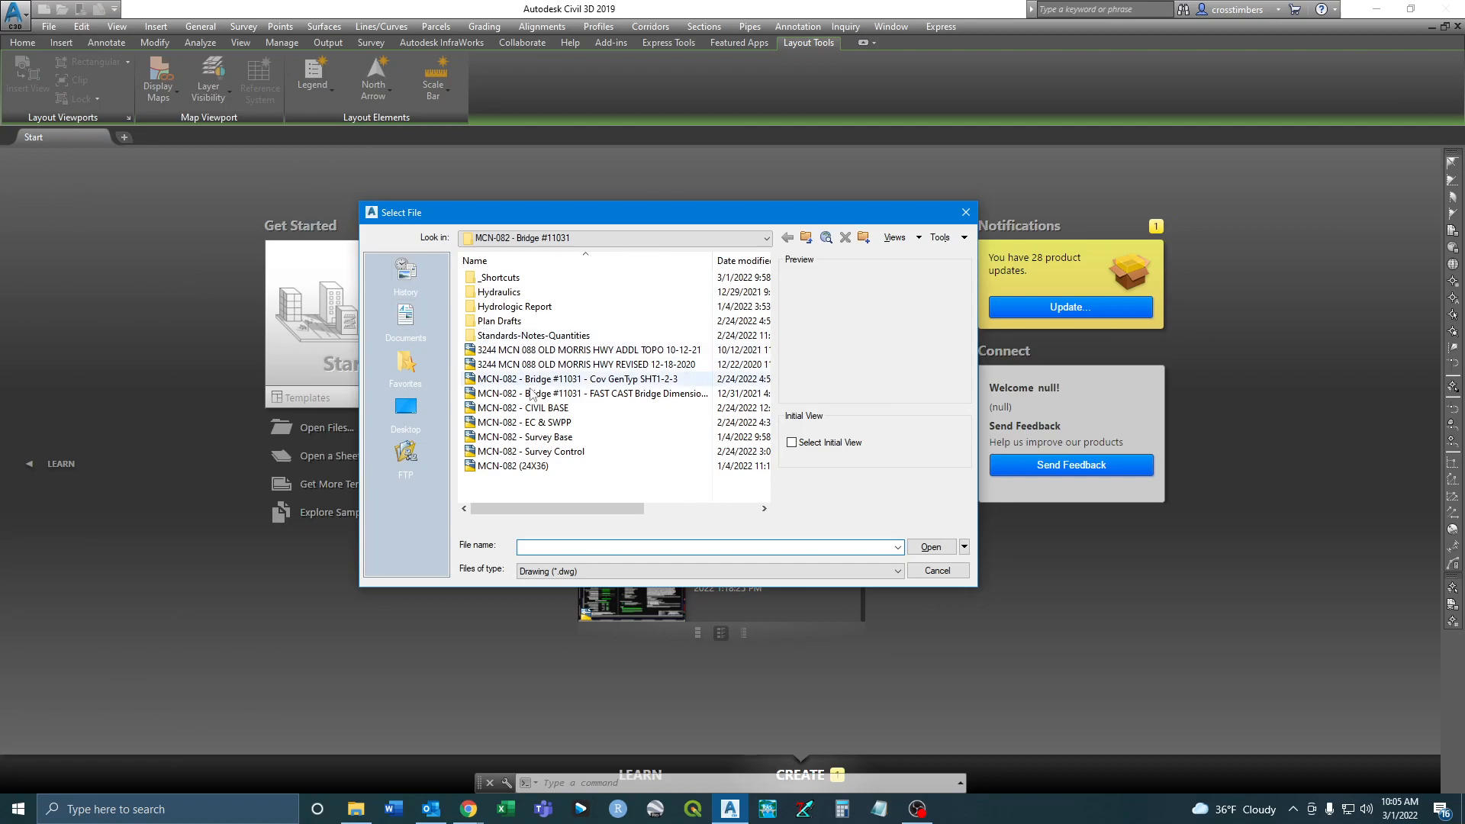
pyautogui.click(576, 379)
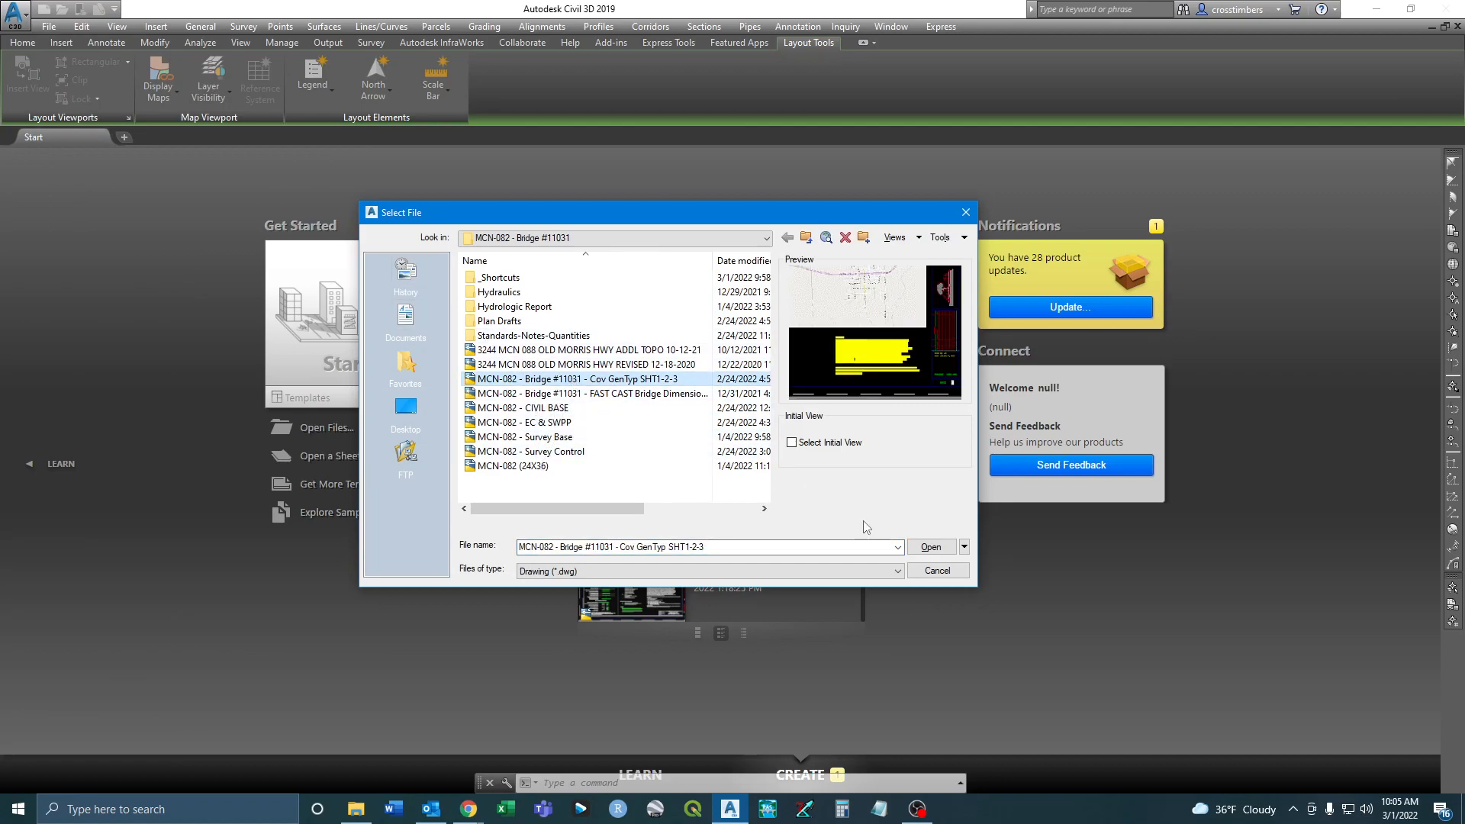
pyautogui.click(925, 549)
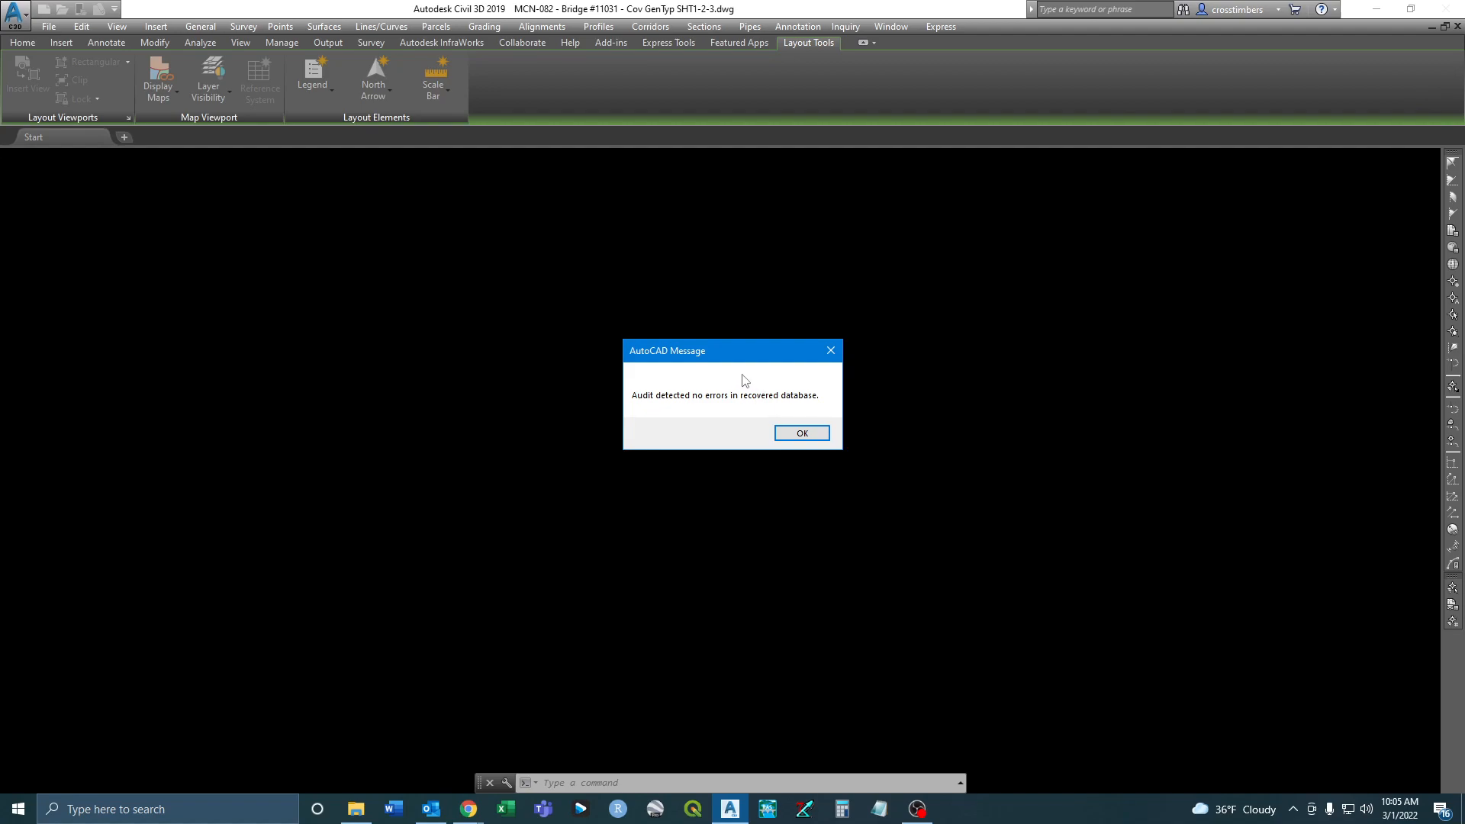
pyautogui.click(797, 434)
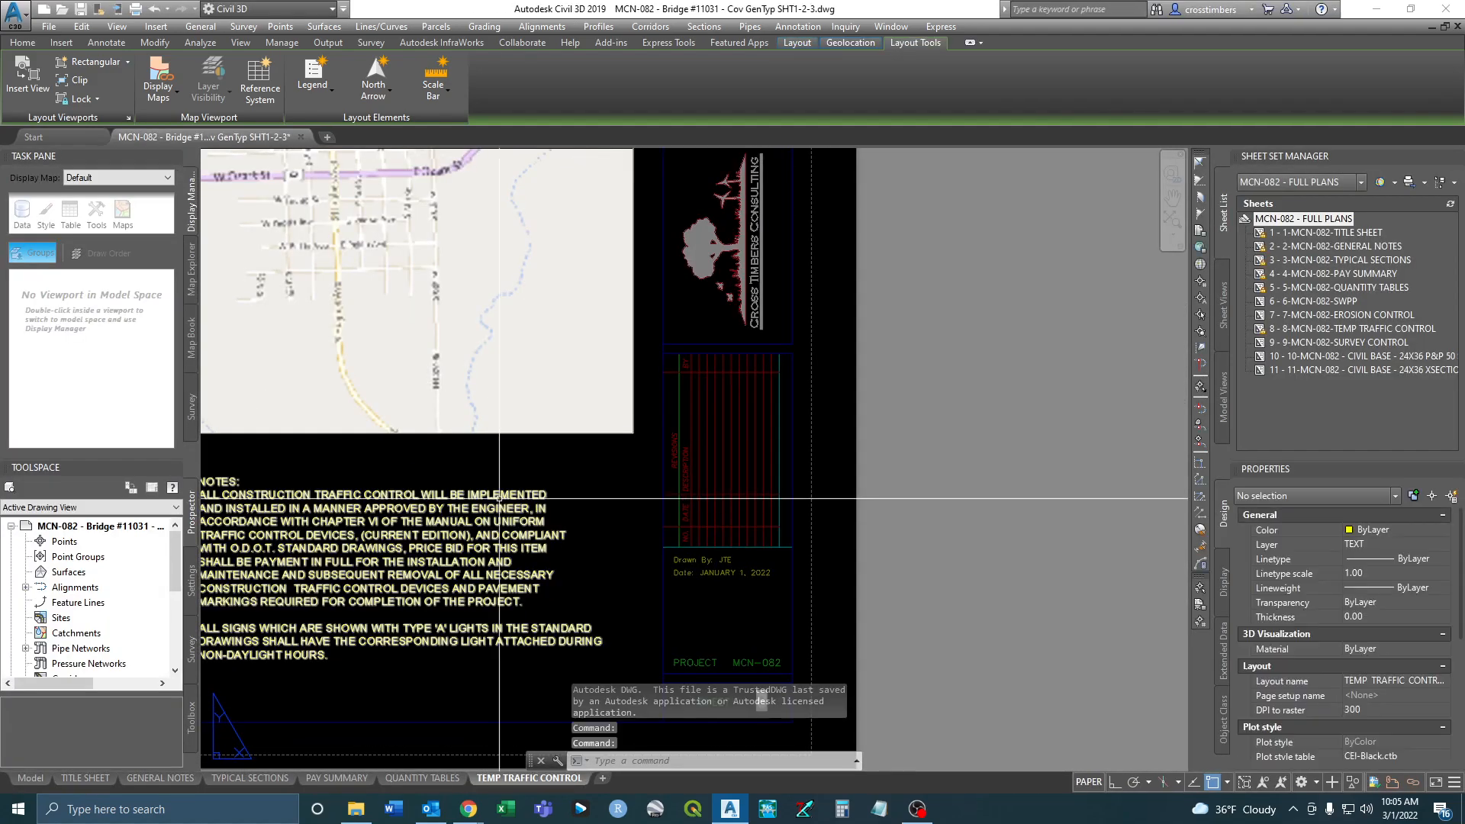
# Switch to the QUANTITY TABLES layout.
pyautogui.moveTo(393, 461); pyautogui.dragTo(817, 544, button='middle')
pyautogui.scroll(-1, 810, 534)
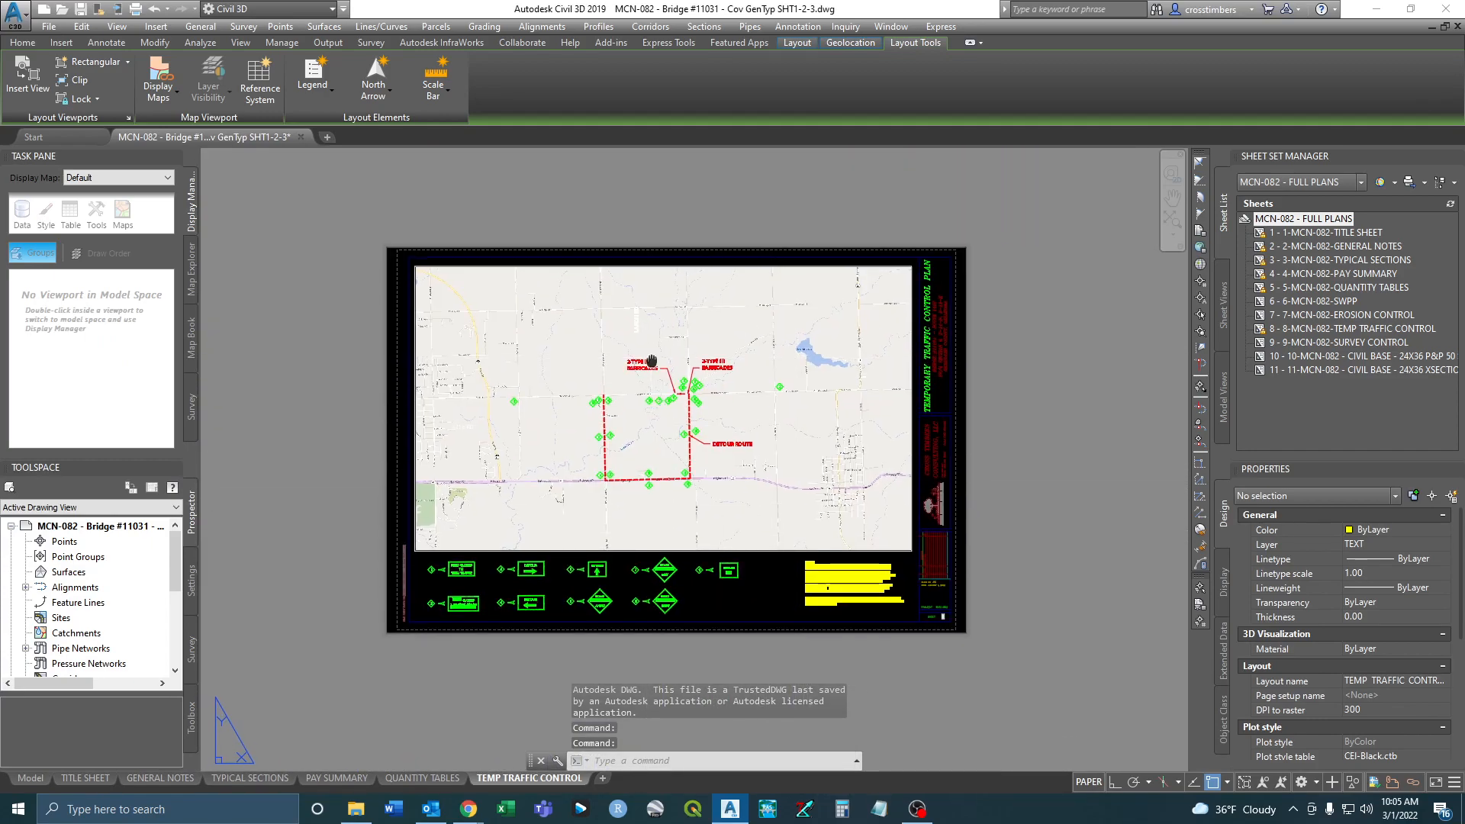
pyautogui.moveTo(362, 779)
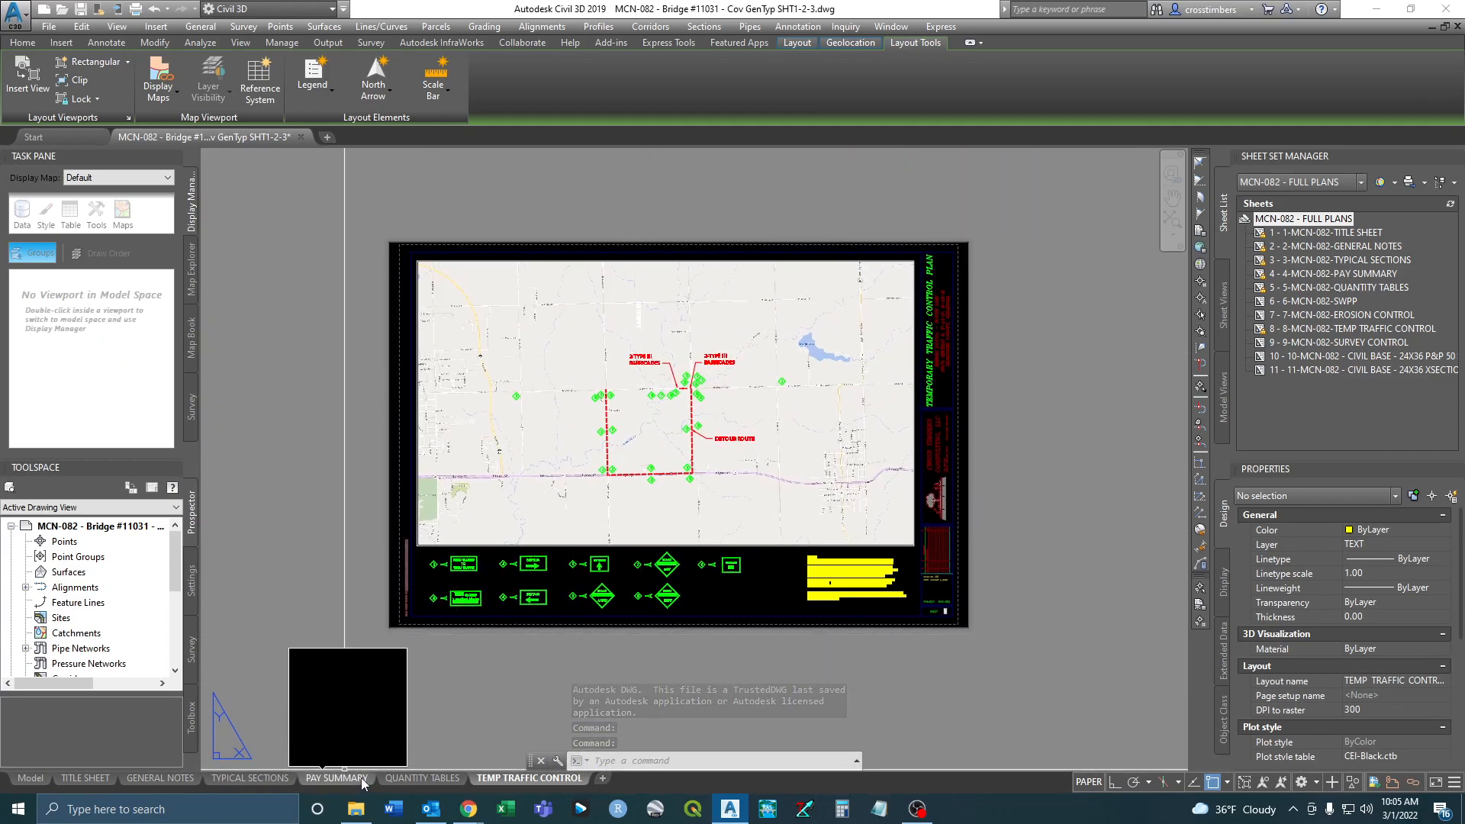
pyautogui.click(407, 779)
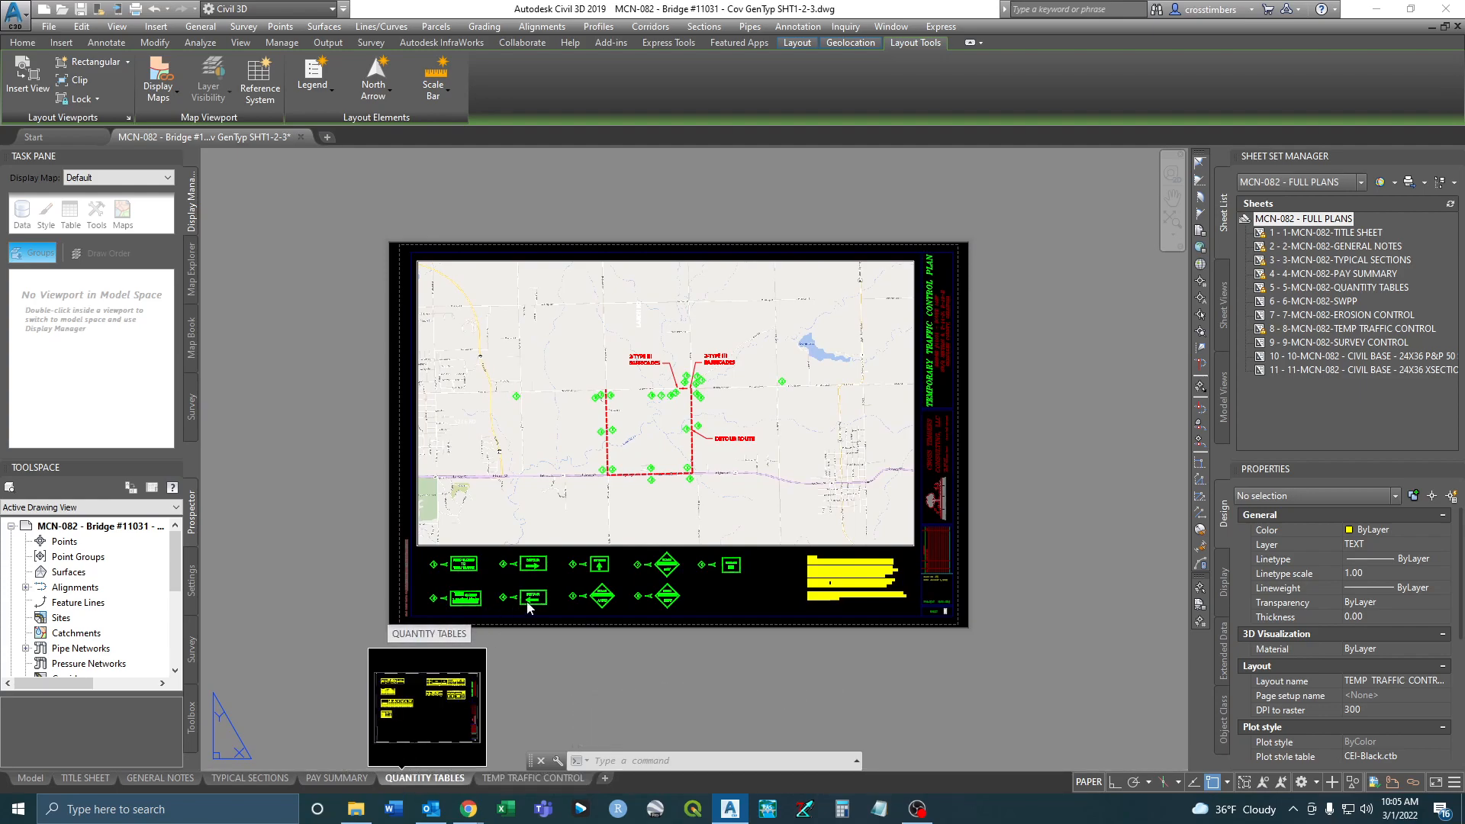
# Examine the existing summary tables on the quantity sheet, including the Summary of Cross Drains table.
pyautogui.scroll(6, 520, 590)
pyautogui.moveTo(558, 392); pyautogui.dragTo(753, 425, button='middle')
pyautogui.scroll(-2, 745, 422)
pyautogui.moveTo(886, 475); pyautogui.dragTo(523, 392, button='middle')
pyautogui.click(730, 247)
pyautogui.click(713, 246)
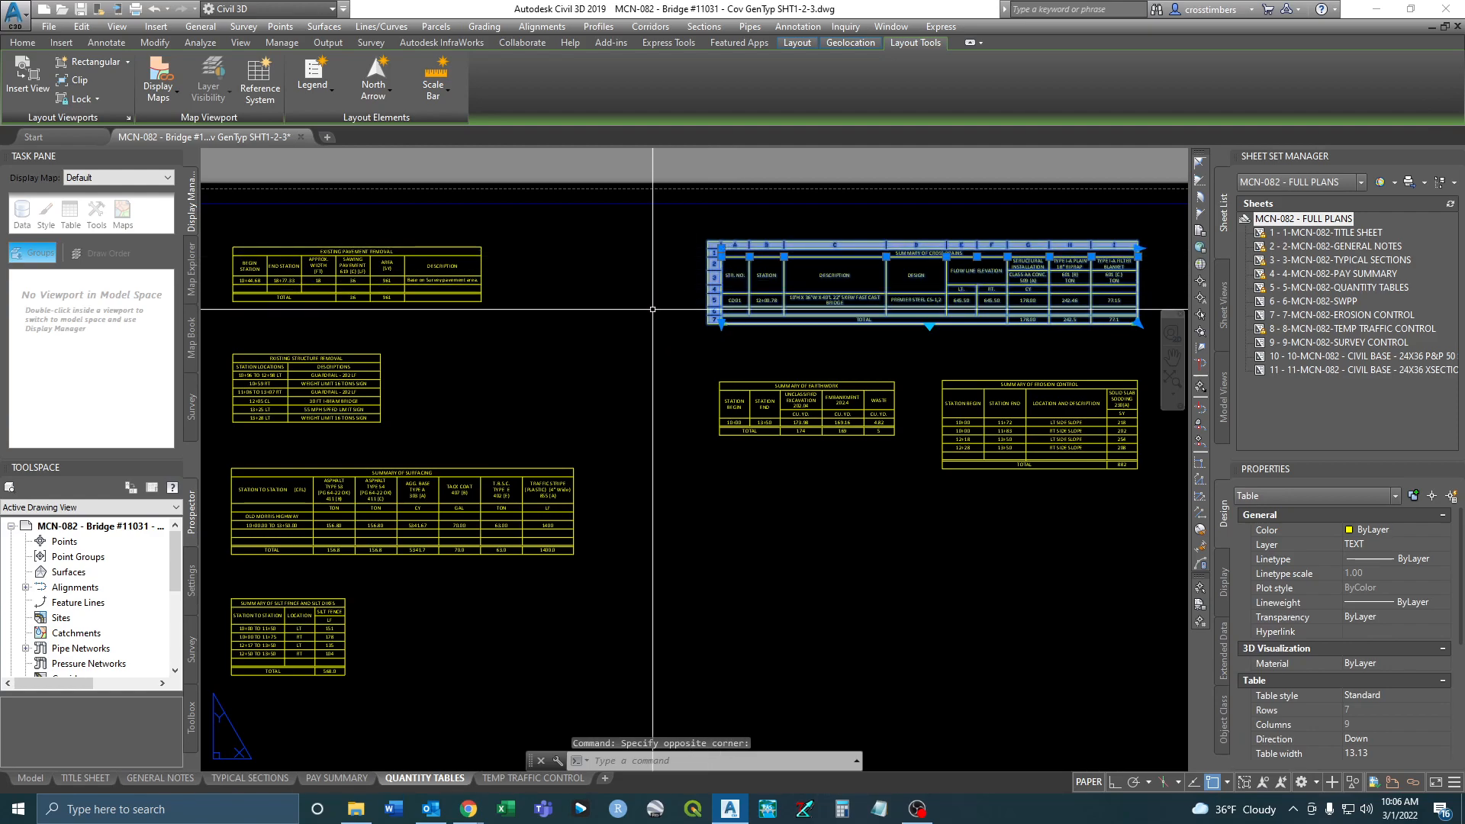
pyautogui.press('Escape')
pyautogui.moveTo(682, 342); pyautogui.dragTo(614, 310, button='middle')
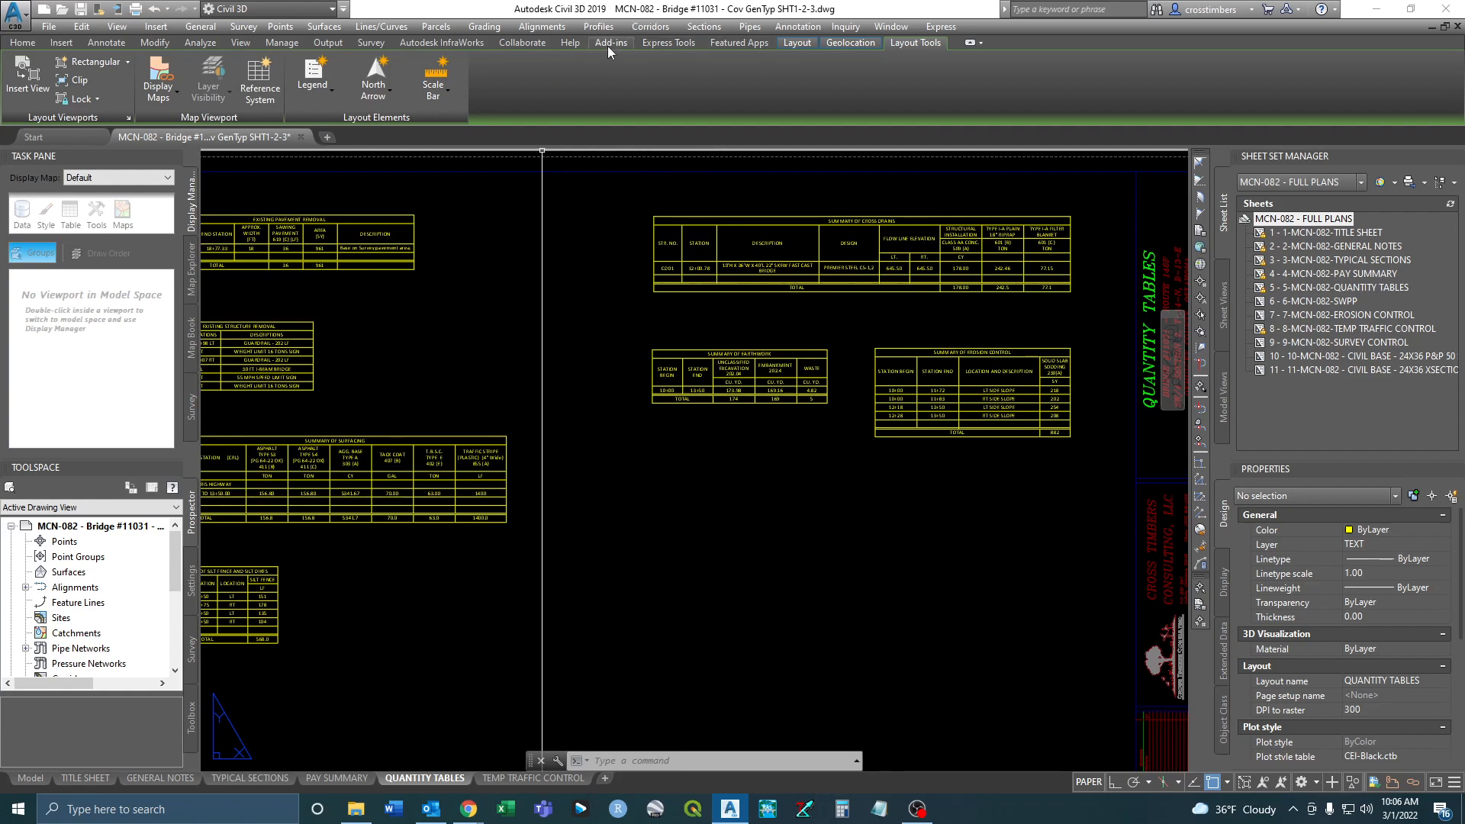
pyautogui.click(794, 42)
pyautogui.click(839, 43)
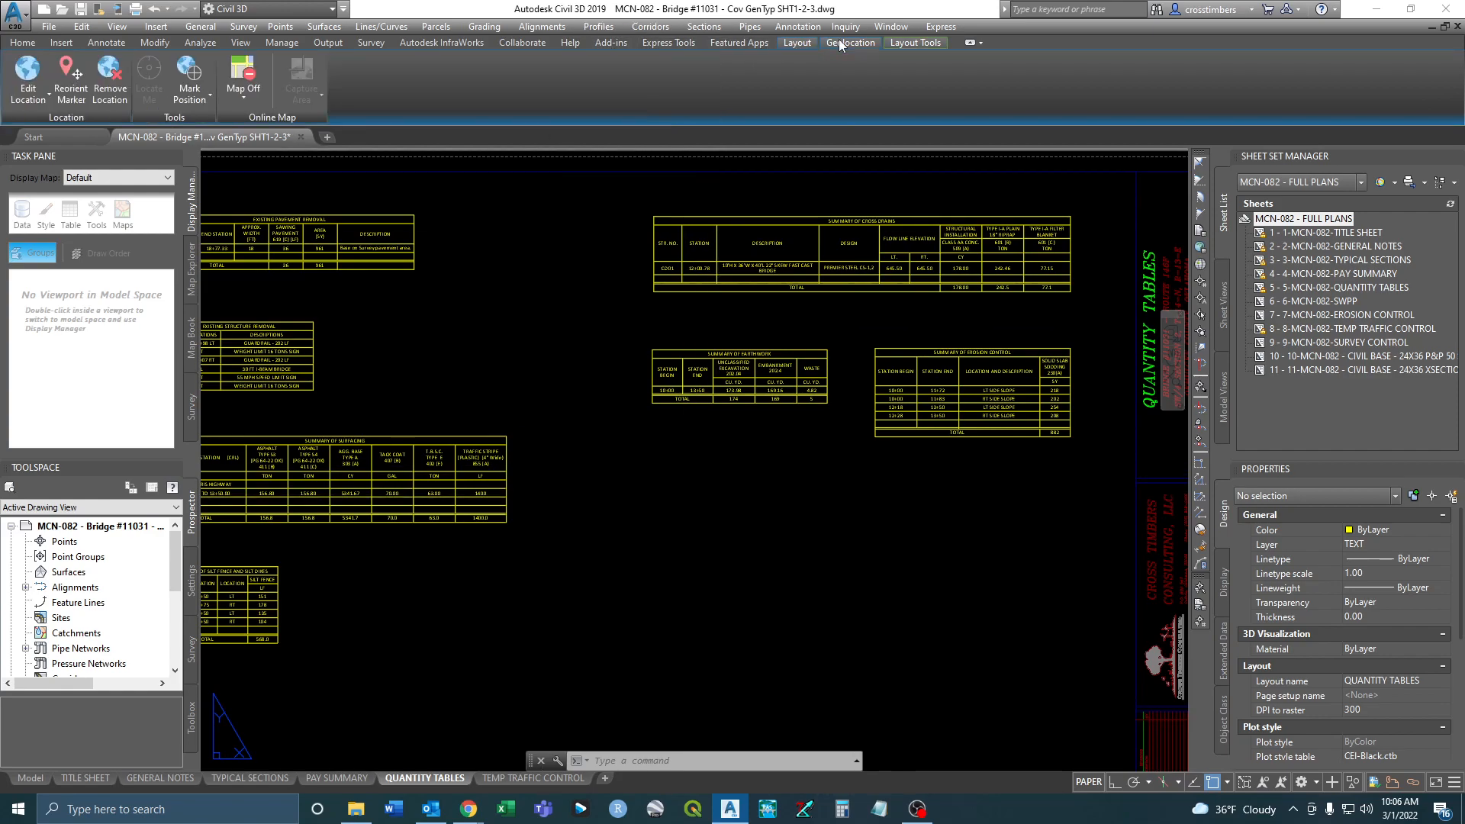
pyautogui.click(930, 43)
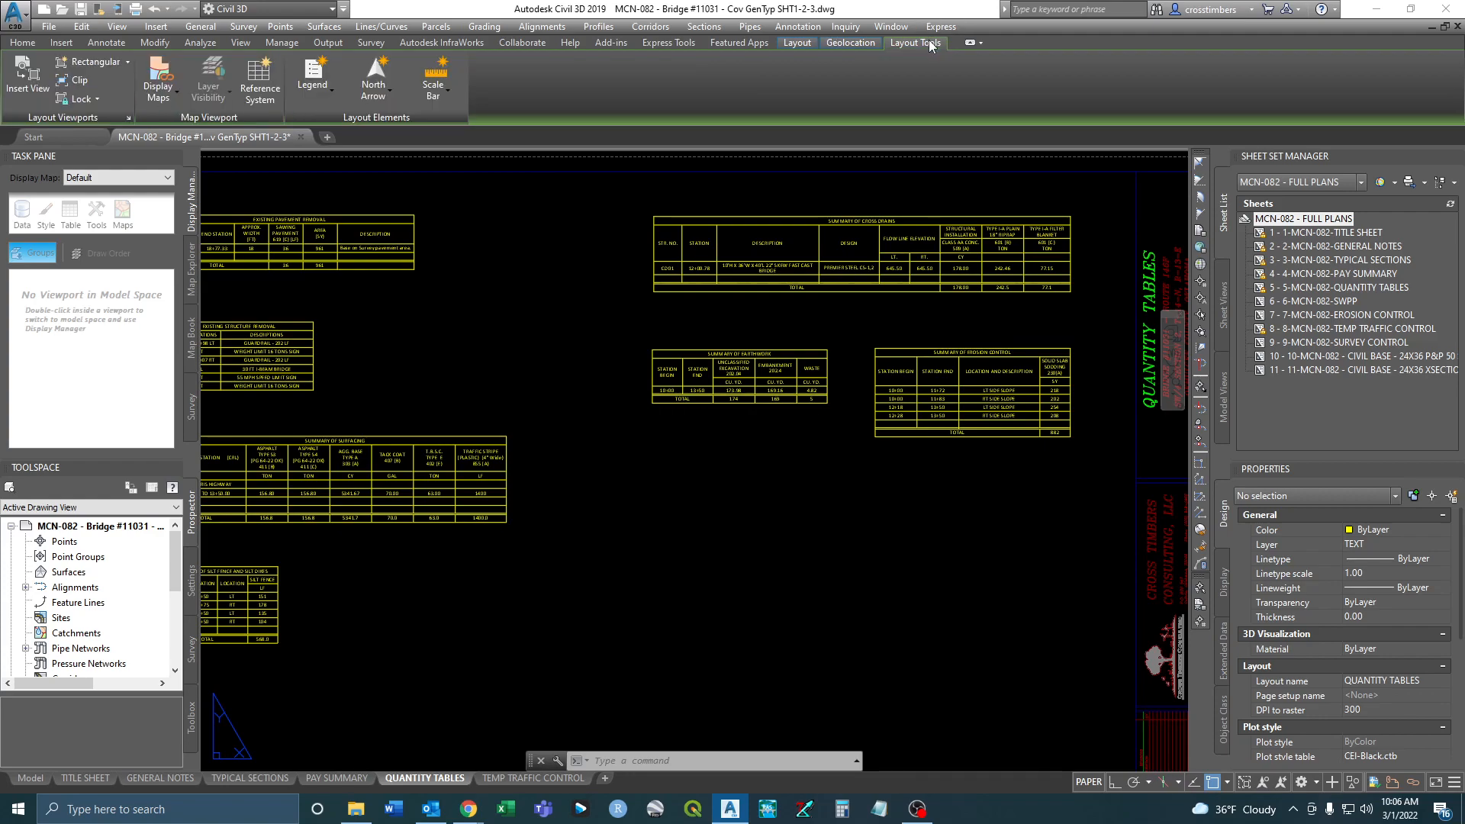
pyautogui.moveTo(526, 261); pyautogui.dragTo(606, 245, button='middle')
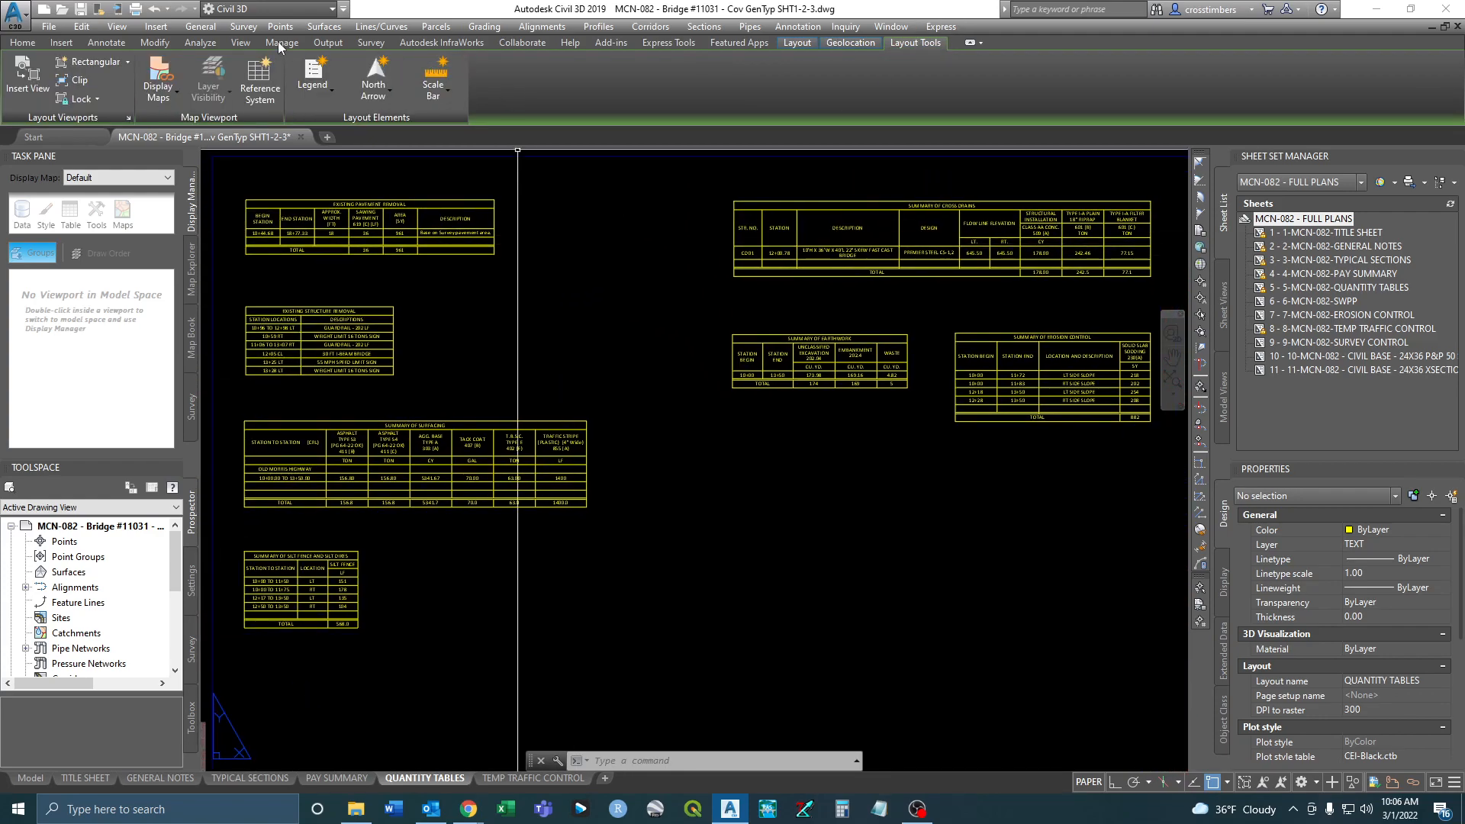
# Create a new Excel data link named "test" in the Data Link Manager.
pyautogui.click(61, 43)
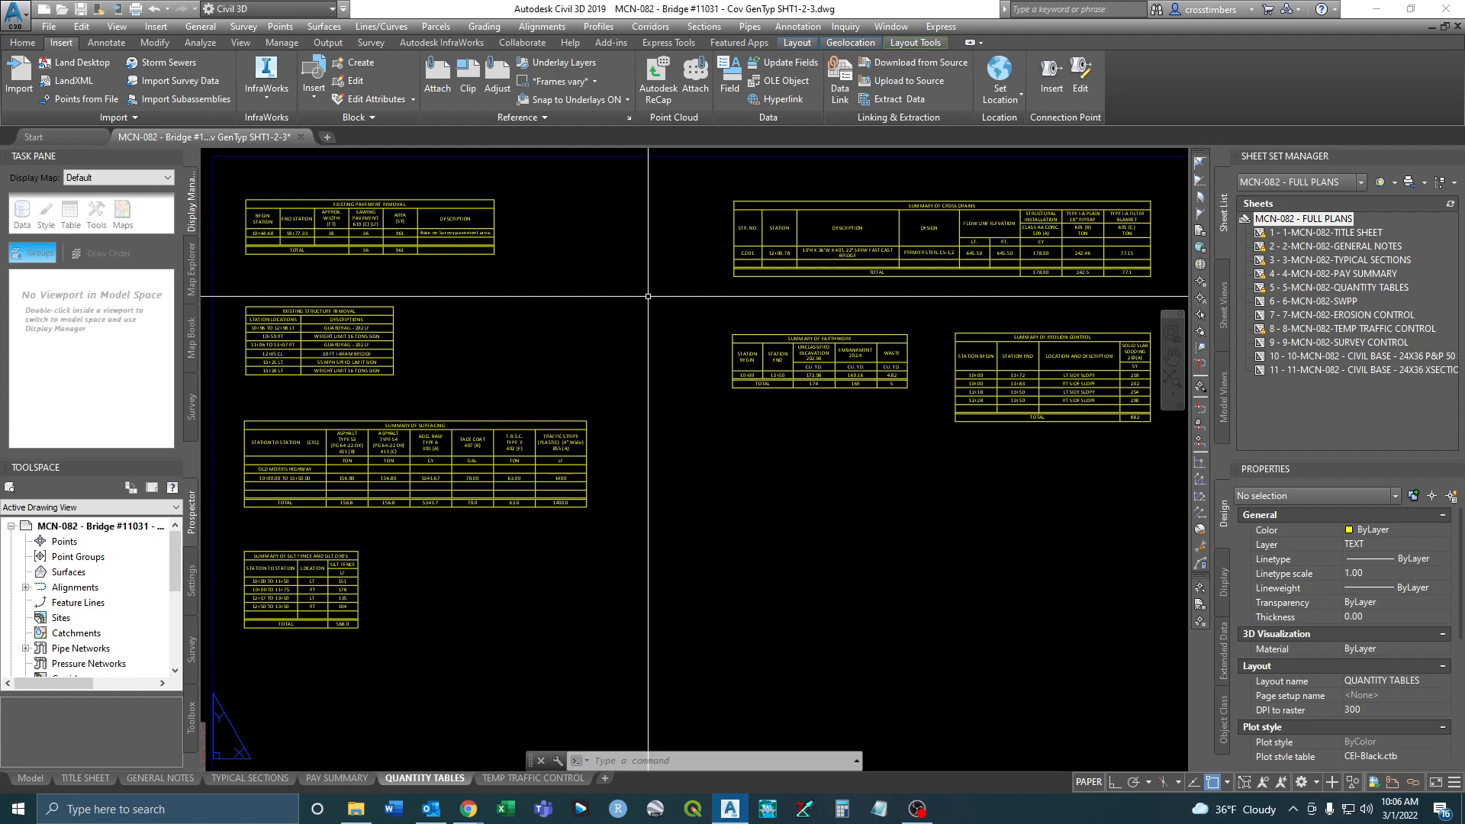
pyautogui.click(837, 108)
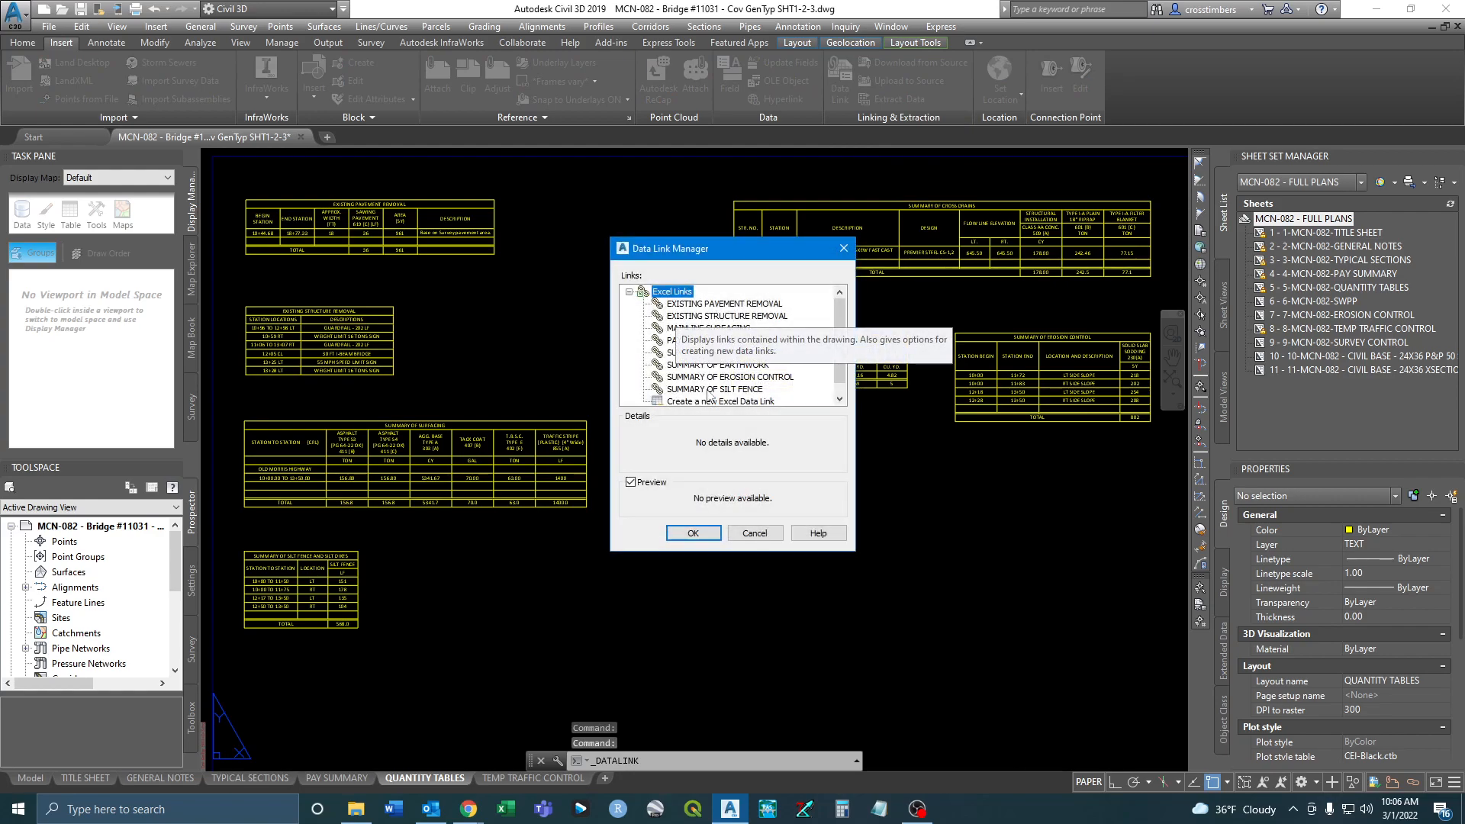
pyautogui.scroll(-1, 727, 391)
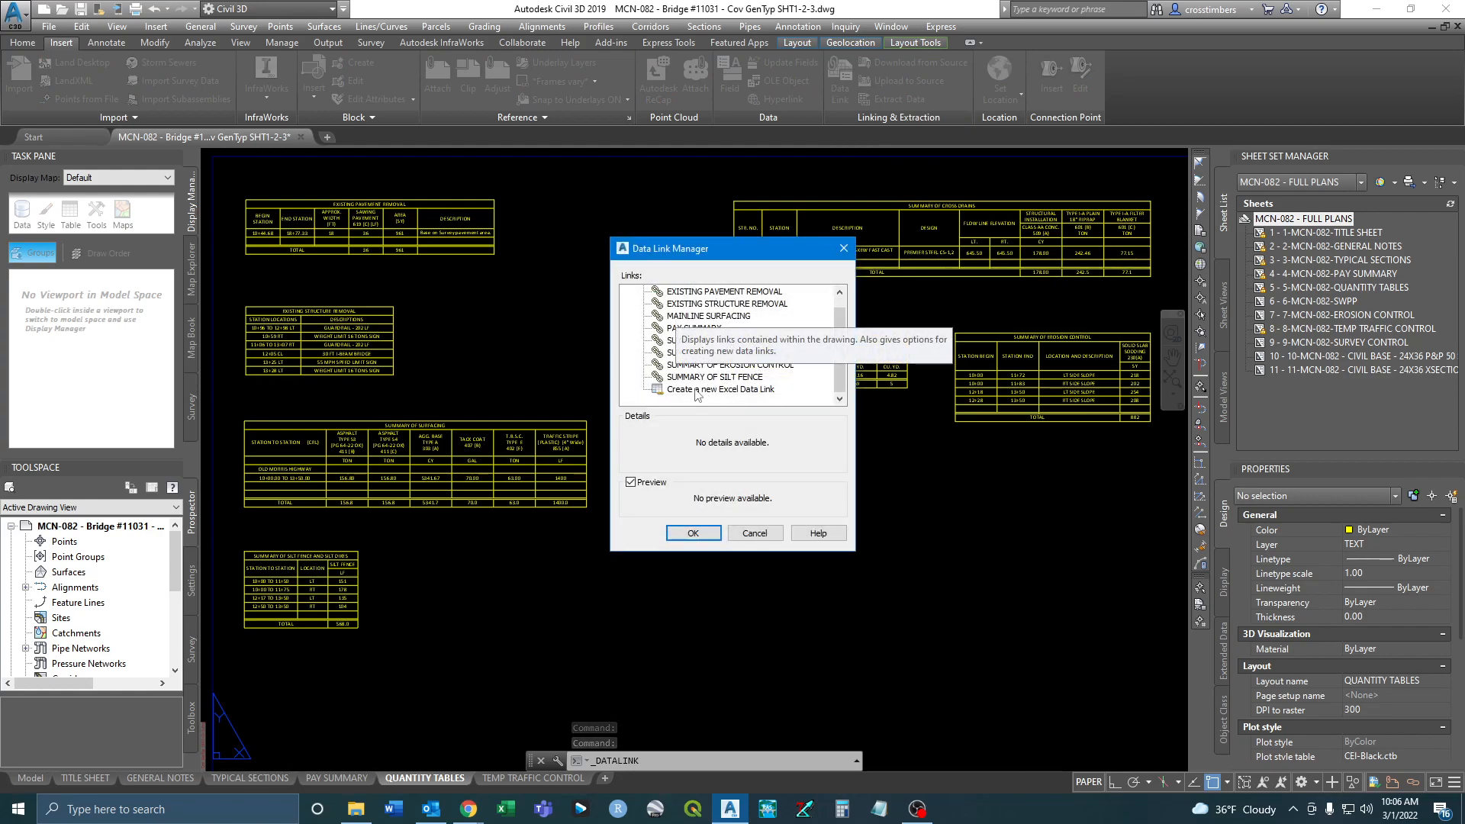
pyautogui.doubleClick(701, 389)
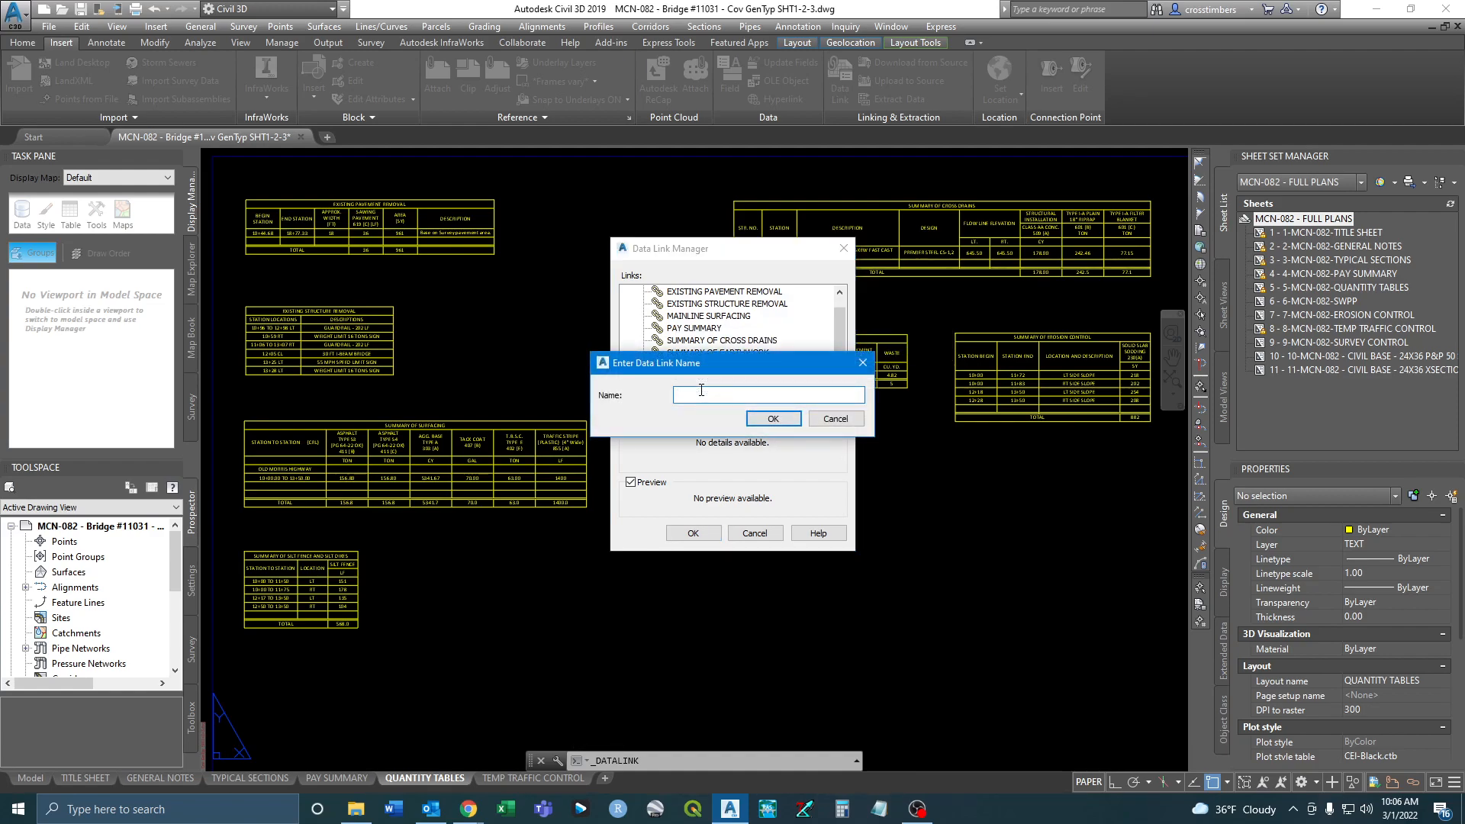
pyautogui.click(780, 419)
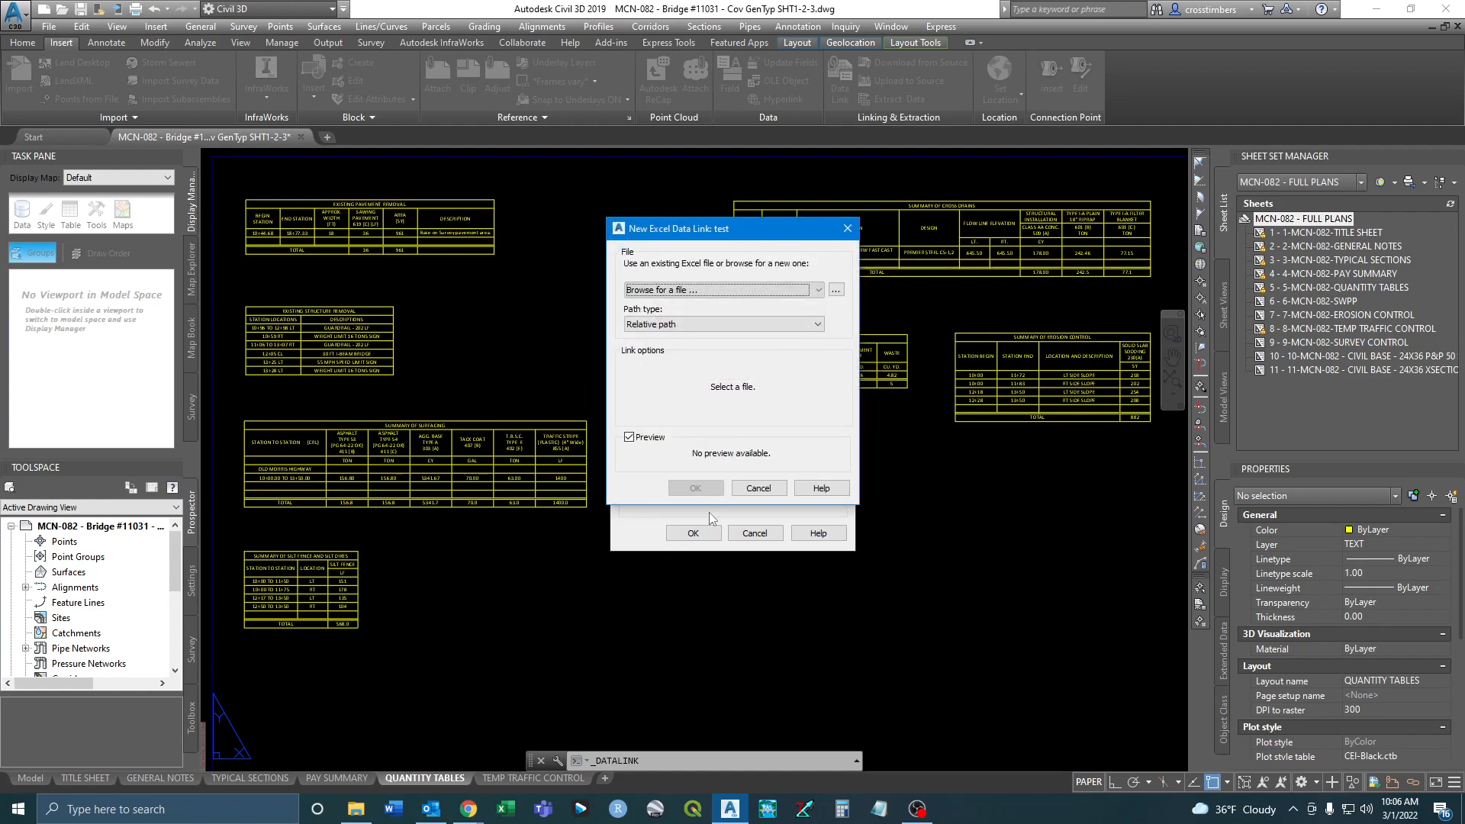
# Choose the workbook "MCN-082 - Summary and Pay" from the Standards-Notes-Quantities folder as the data link's source file.
pyautogui.click(835, 290)
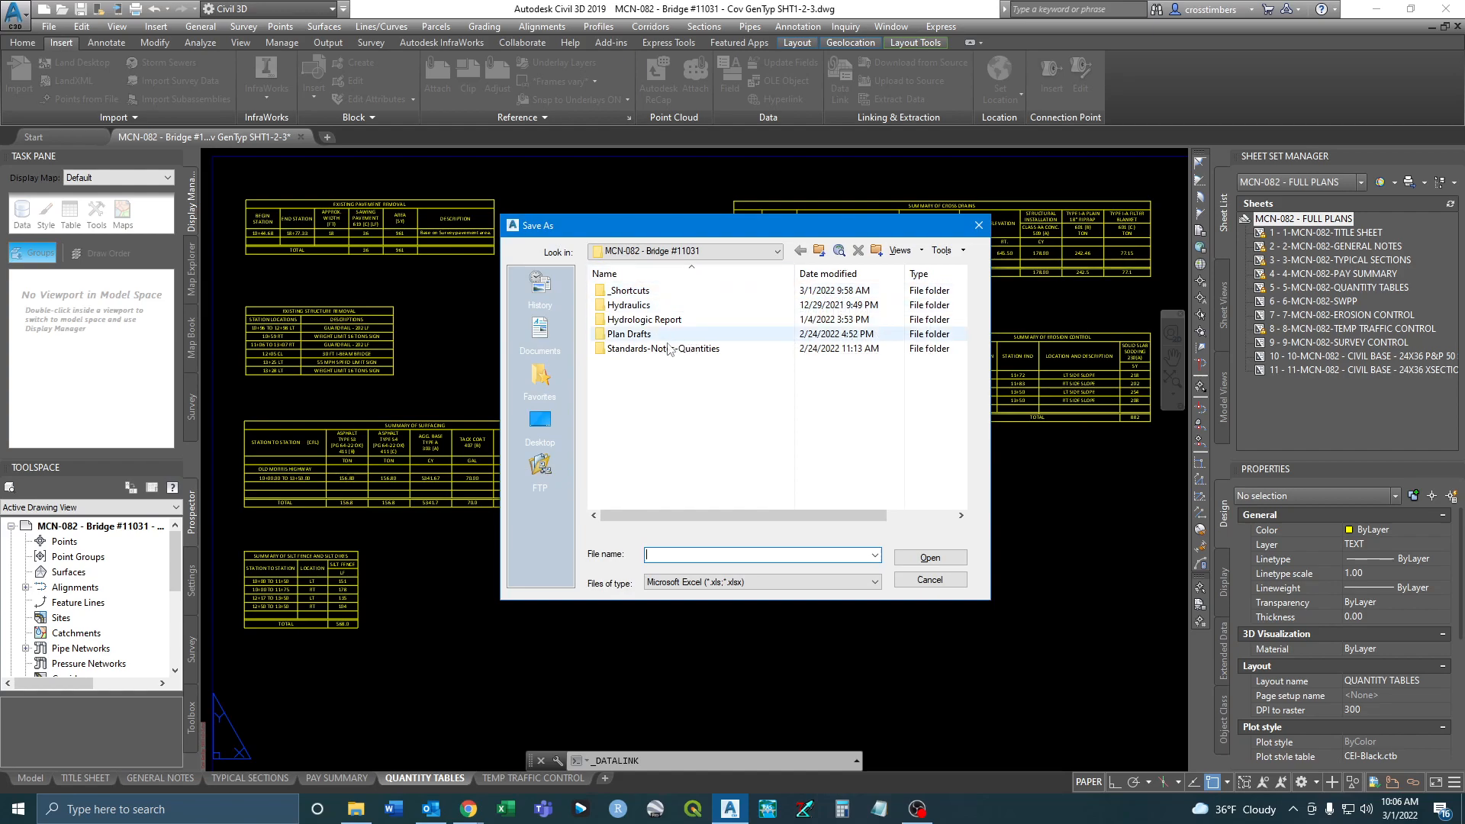
pyautogui.doubleClick(632, 350)
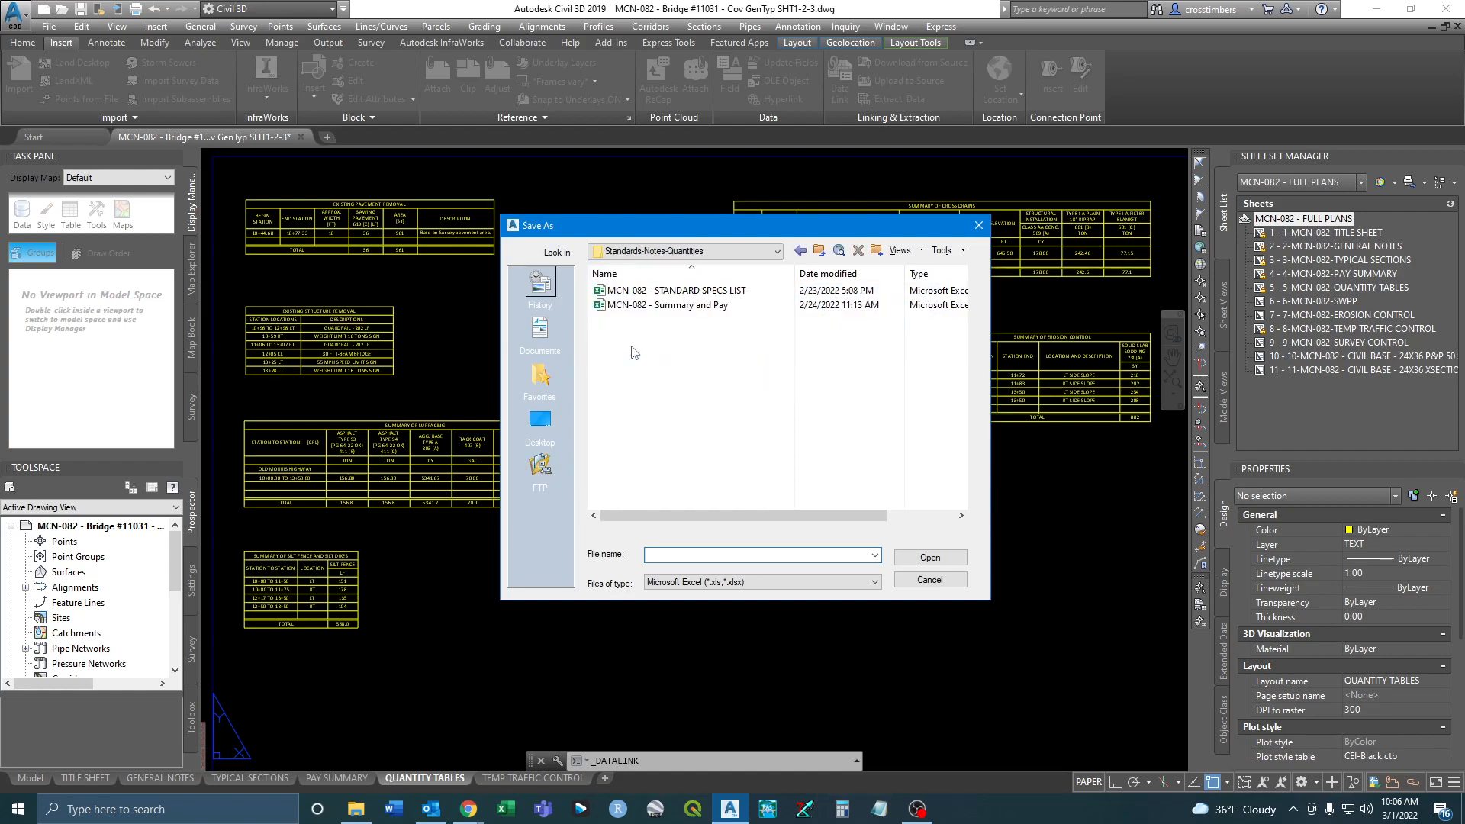
pyautogui.click(661, 305)
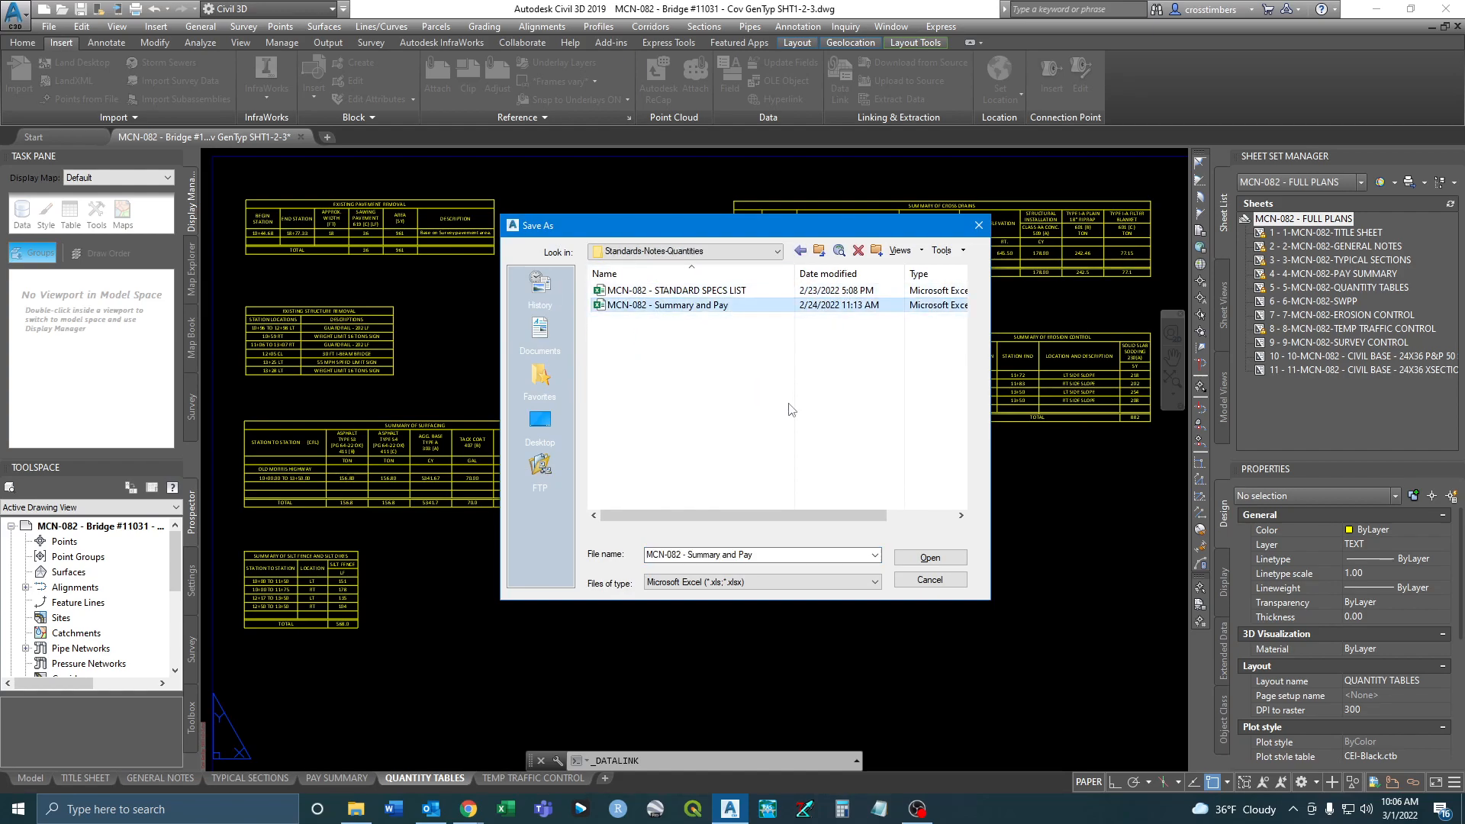
pyautogui.click(930, 557)
# Link to the range A1:B8 of the EXISTING STRUCTURE REMOVAL sheet and save the data link.
pyautogui.click(716, 388)
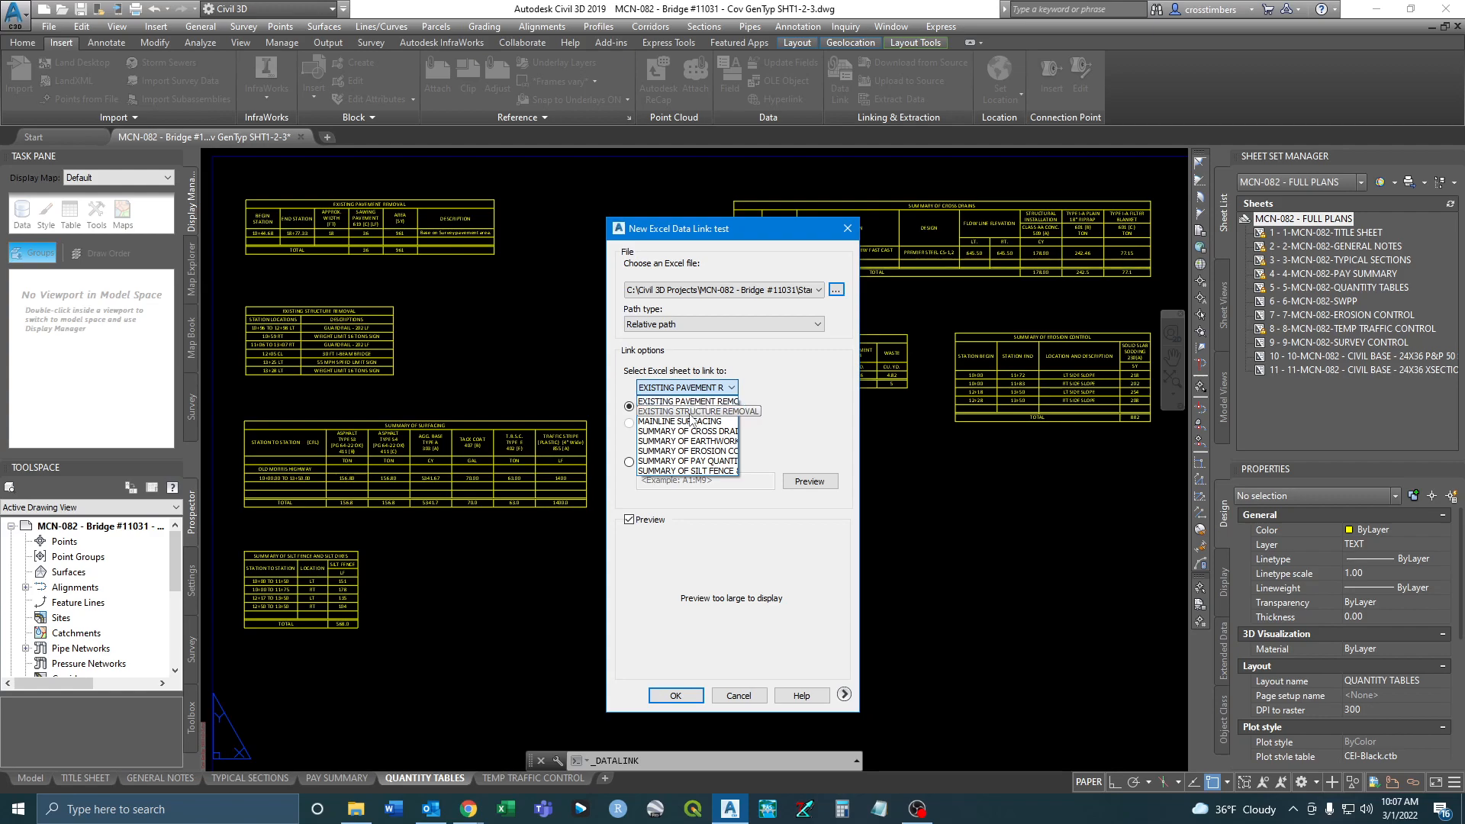
pyautogui.click(691, 412)
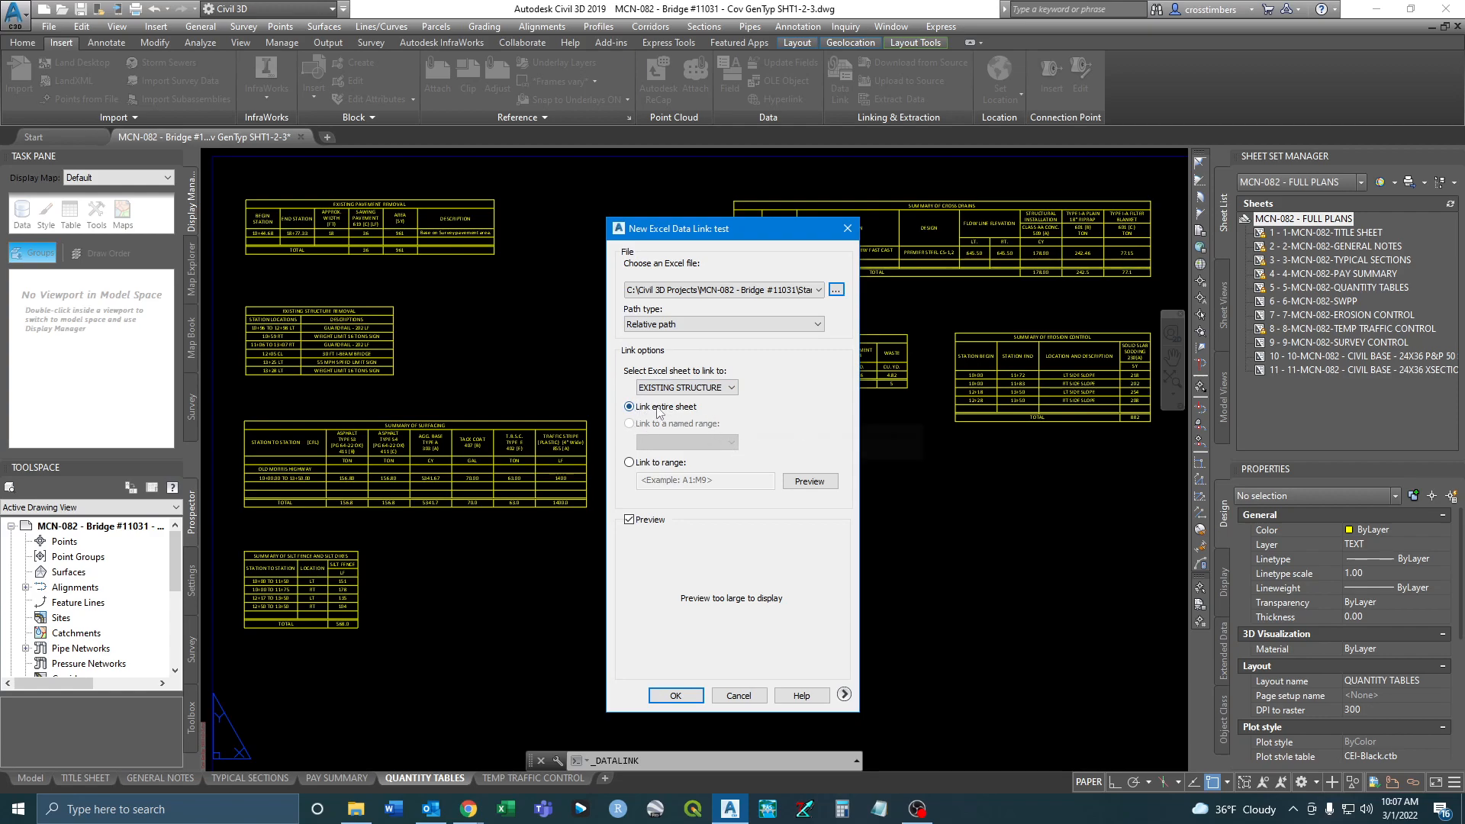
pyautogui.click(629, 464)
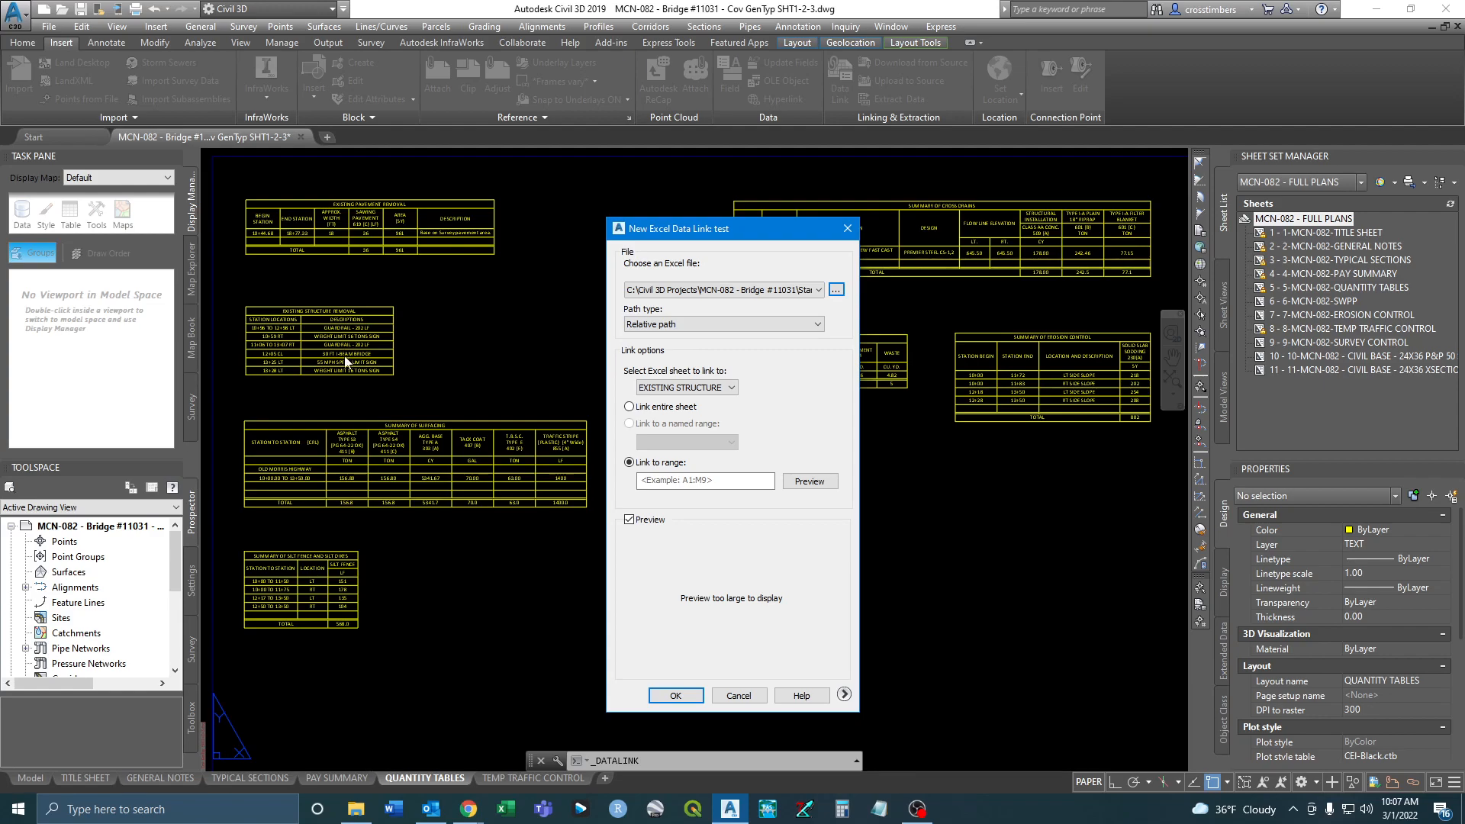
pyautogui.click(706, 481)
pyautogui.write('A1:B8')
pyautogui.click(809, 481)
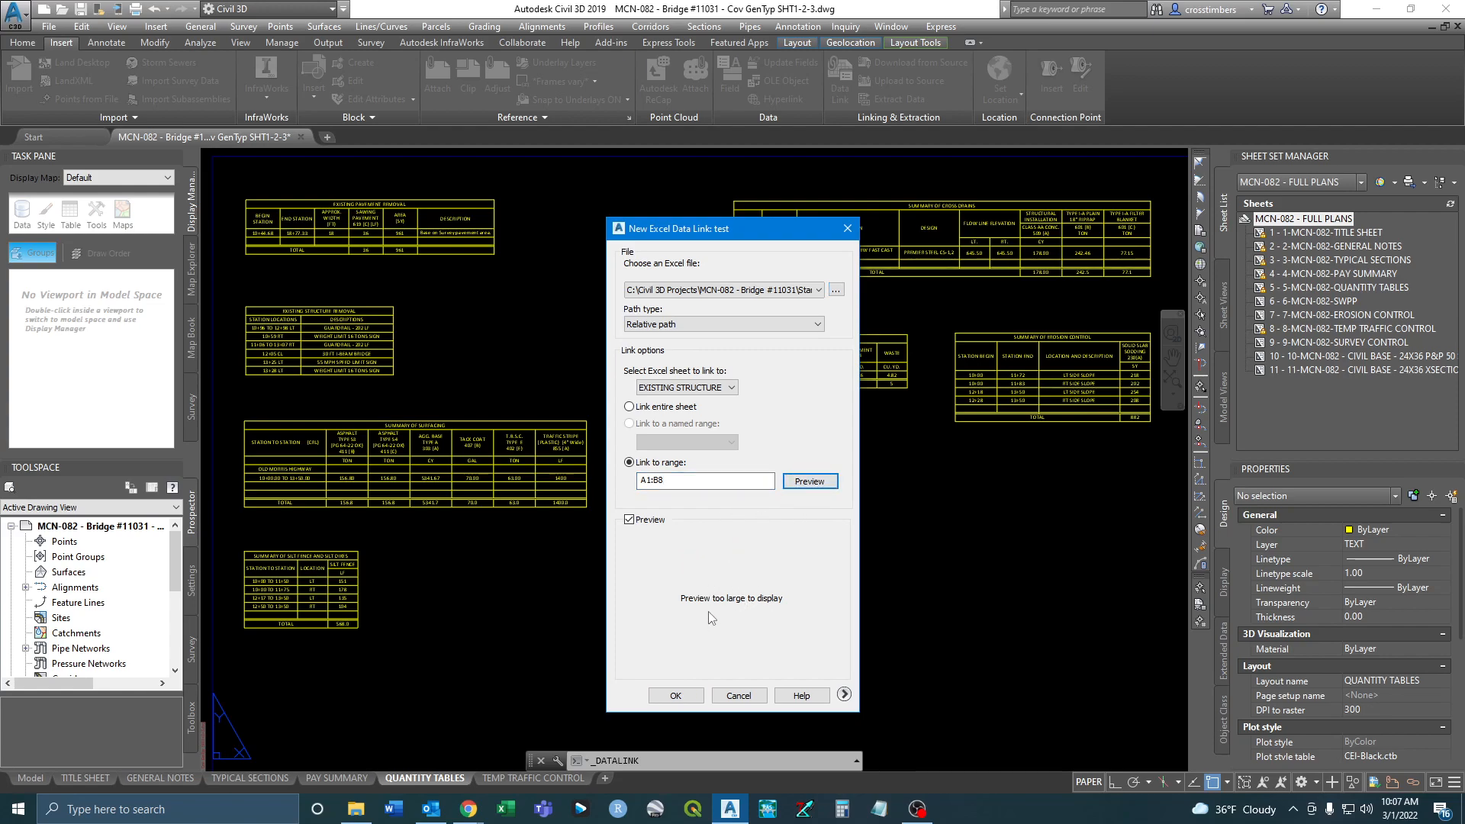
pyautogui.click(676, 696)
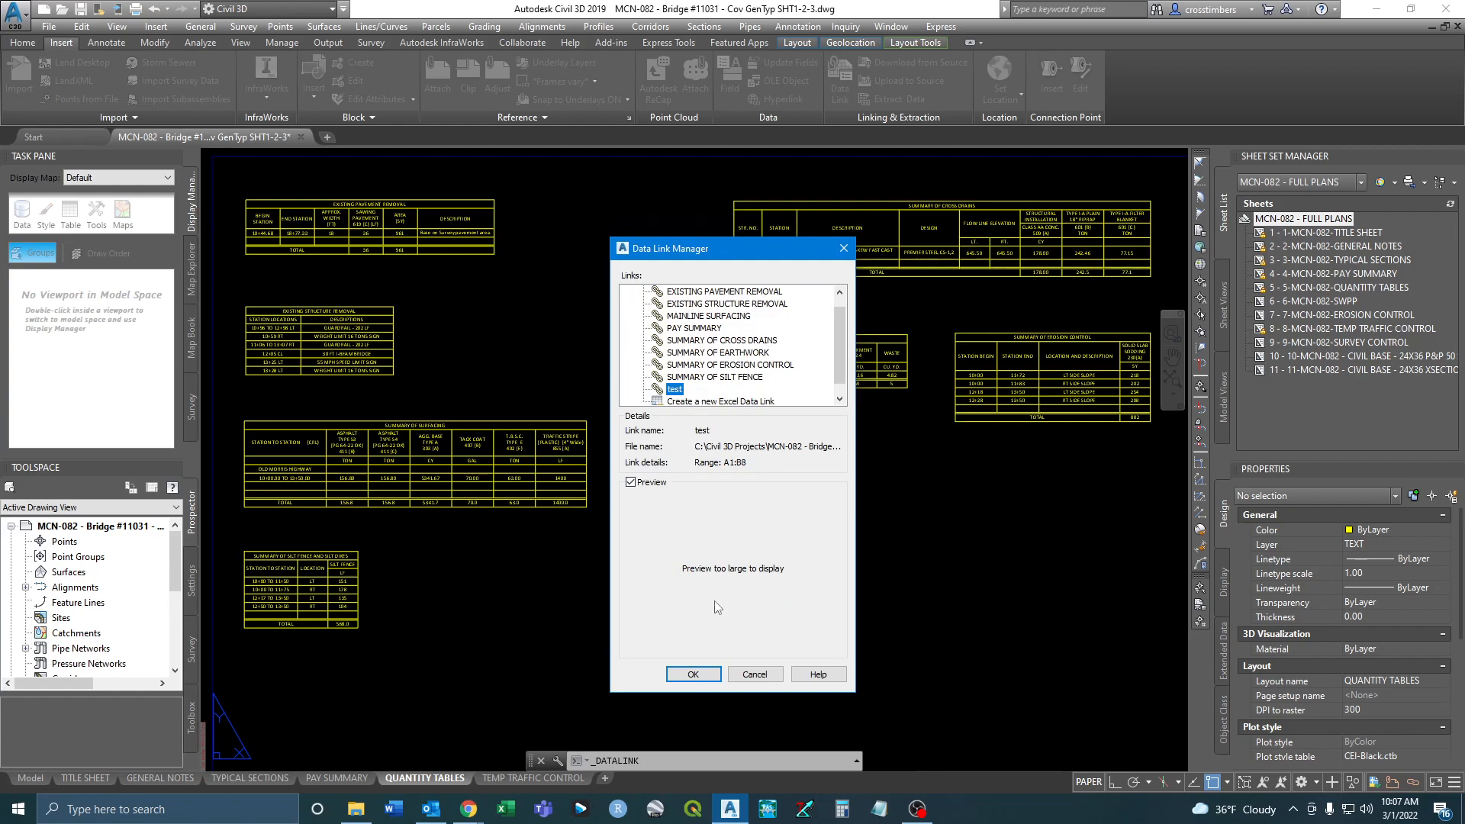
pyautogui.click(714, 673)
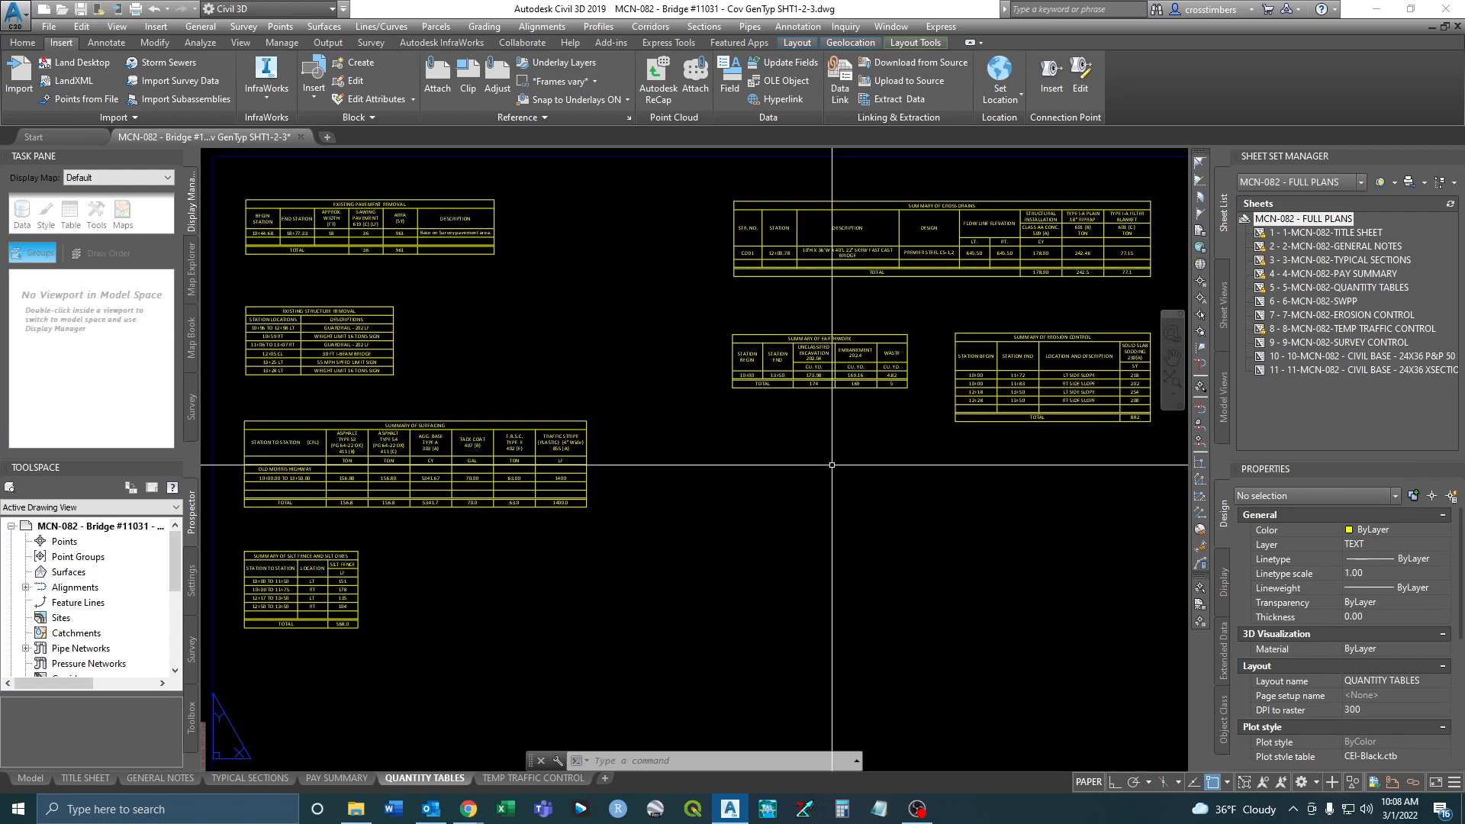
# Insert a table from the data link "test" in the empty area below the Summary of Earthwork table.
pyautogui.write('table')
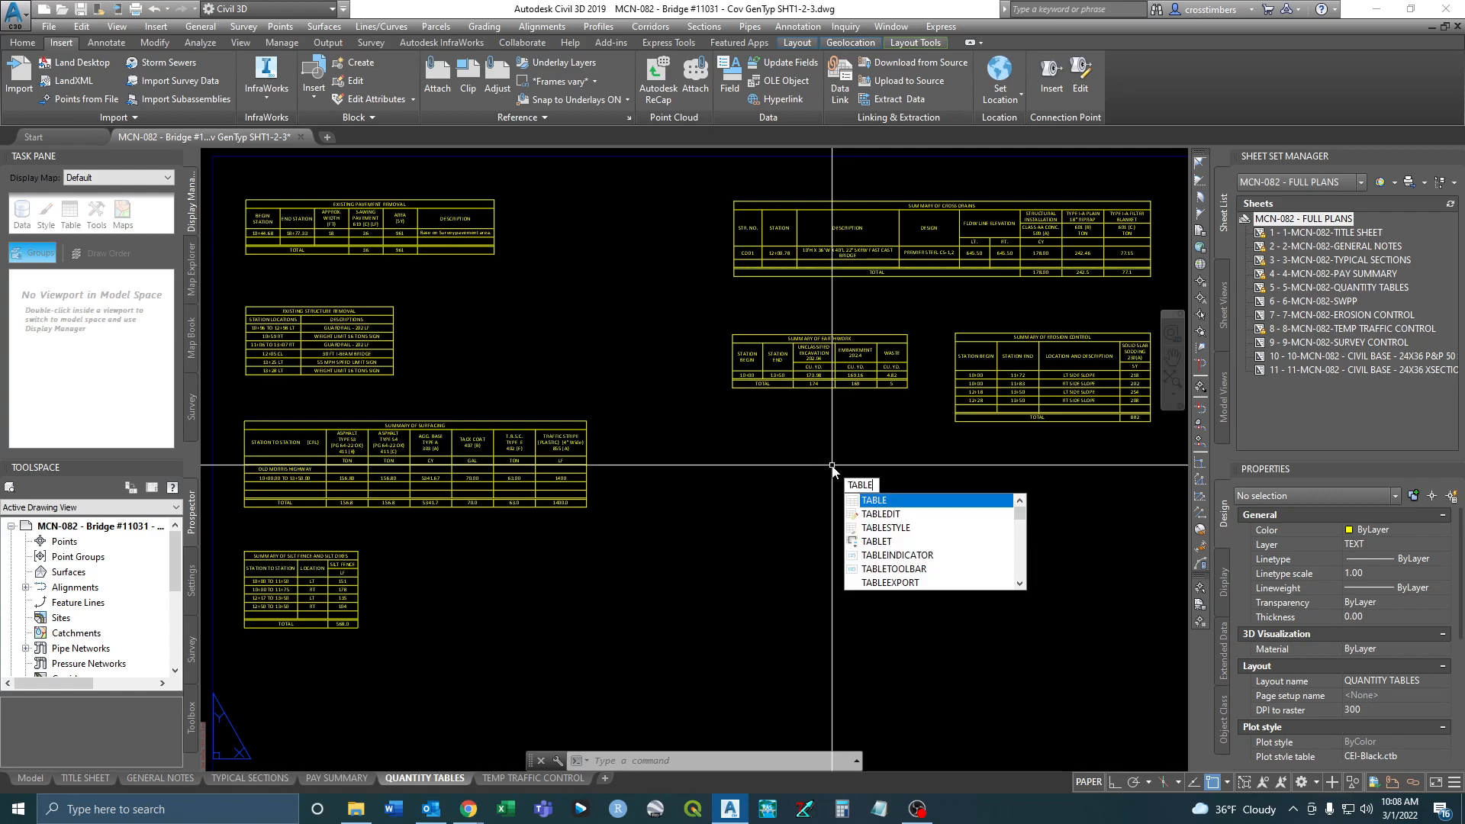
pyautogui.press('Return')
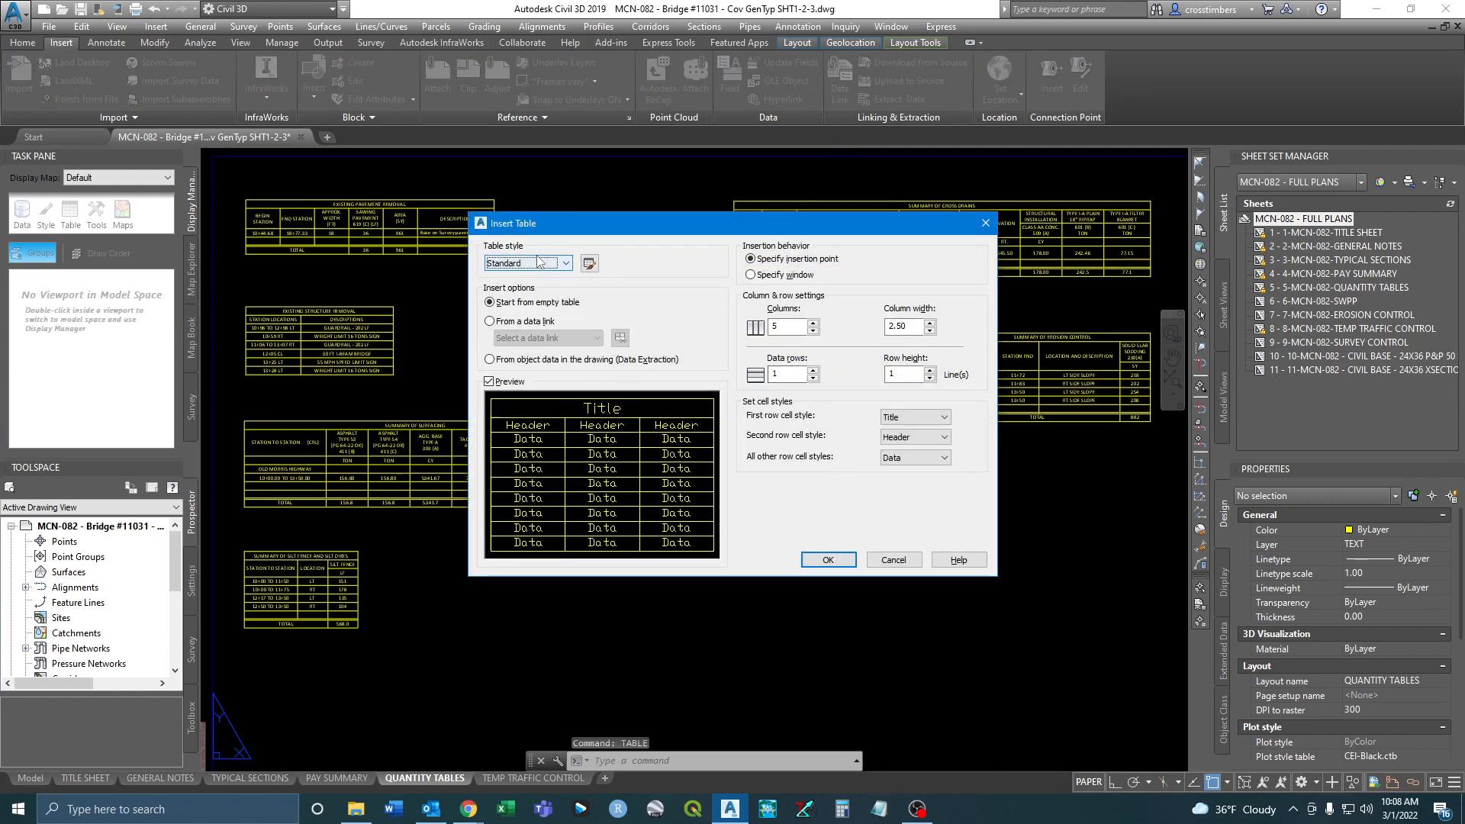
pyautogui.click(504, 322)
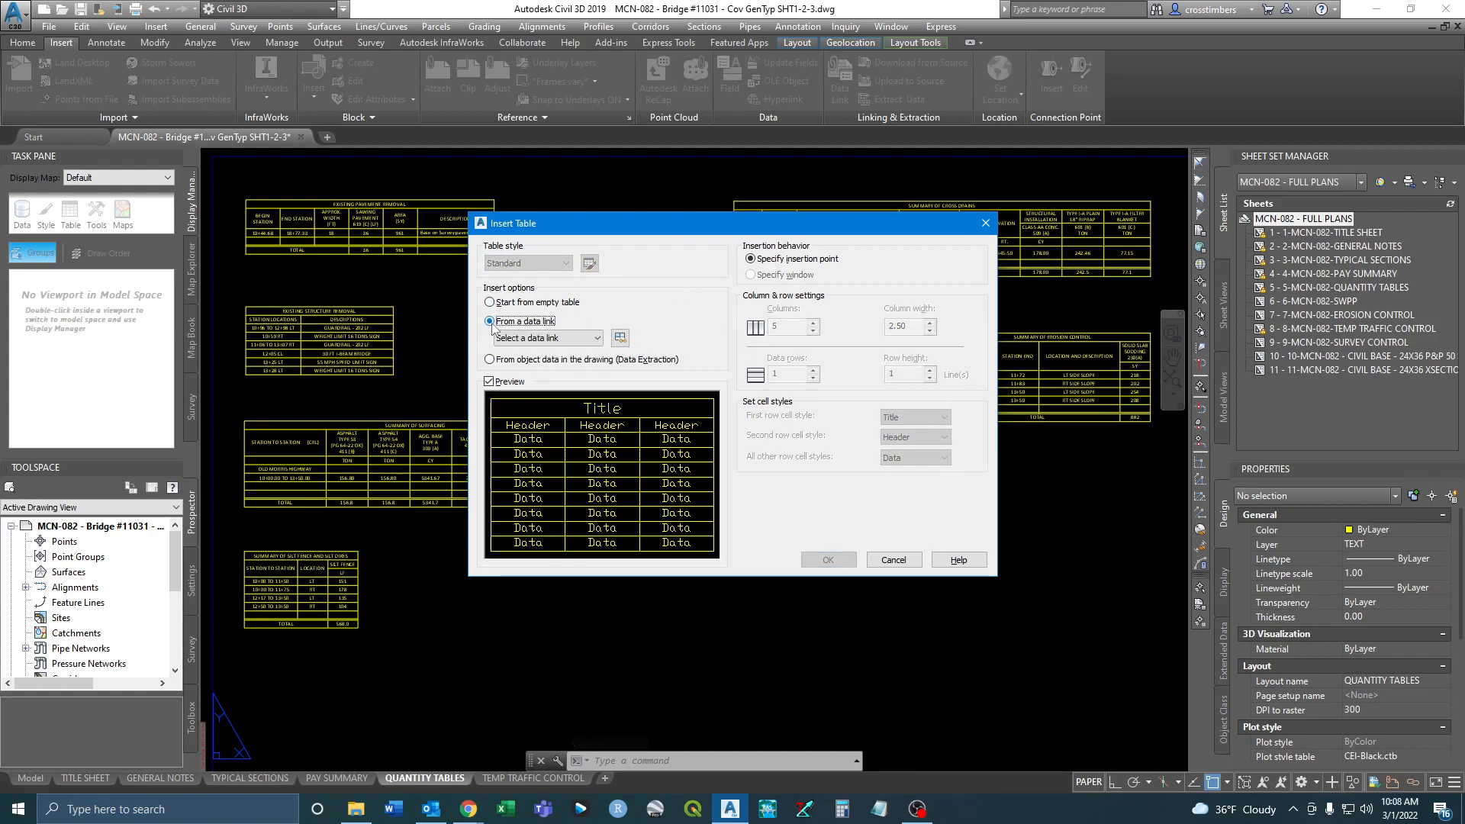
pyautogui.click(584, 338)
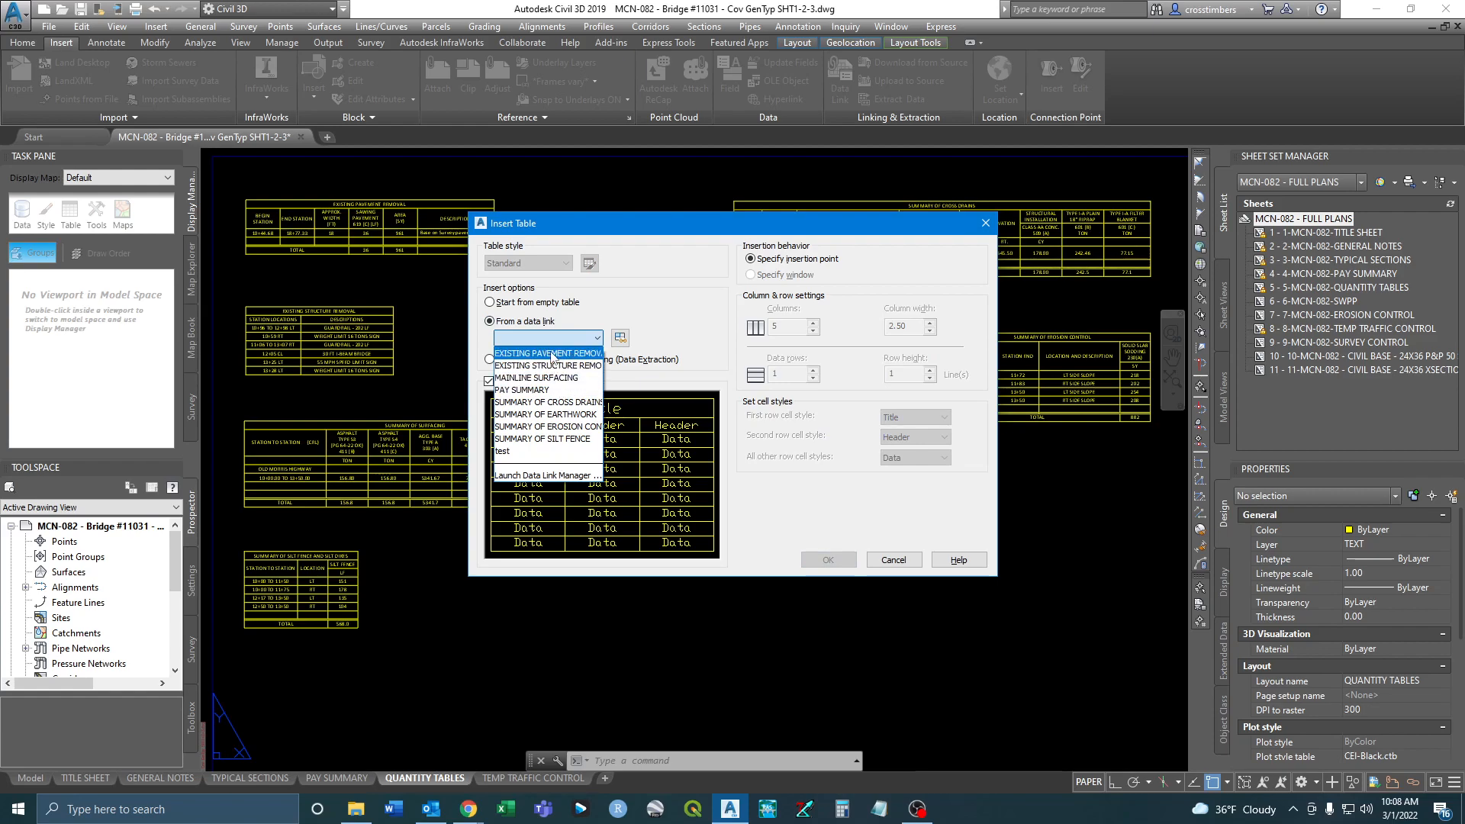
pyautogui.click(506, 451)
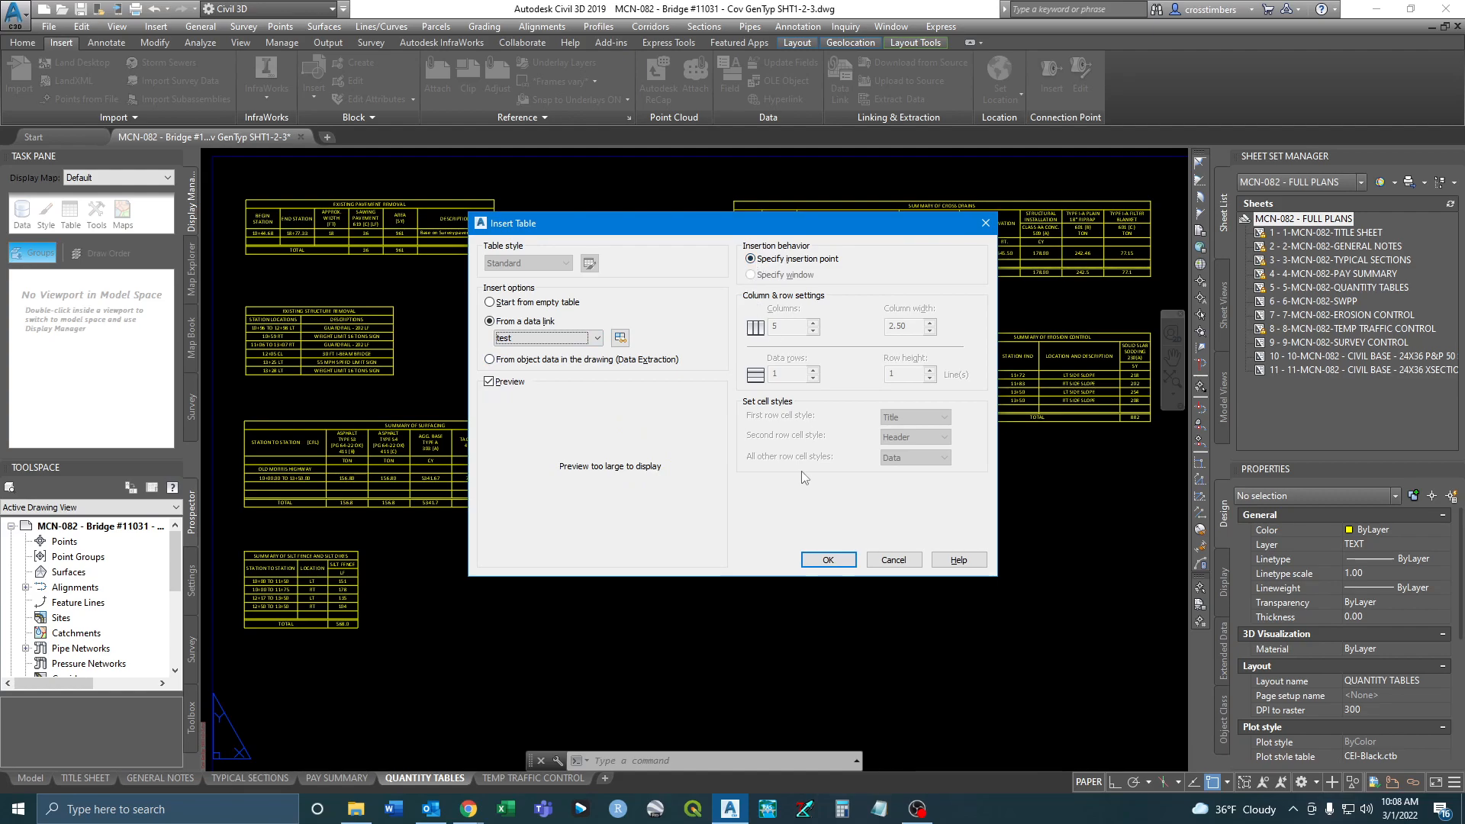
pyautogui.click(829, 564)
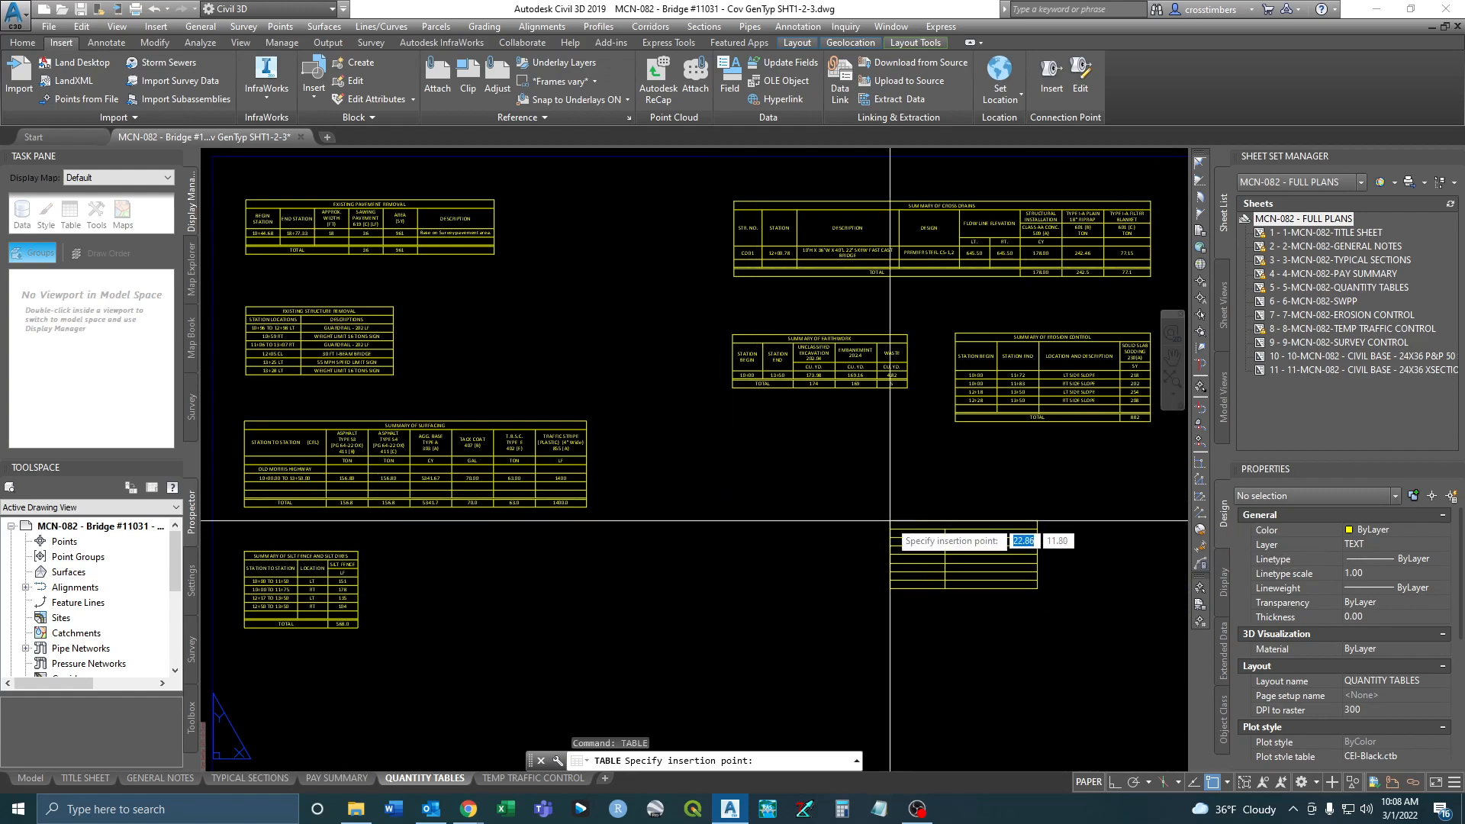
pyautogui.click(697, 481)
# Inspect the inserted Existing Structure Removal table and its placement among the other quantity tables.
pyautogui.scroll(3, 709, 477)
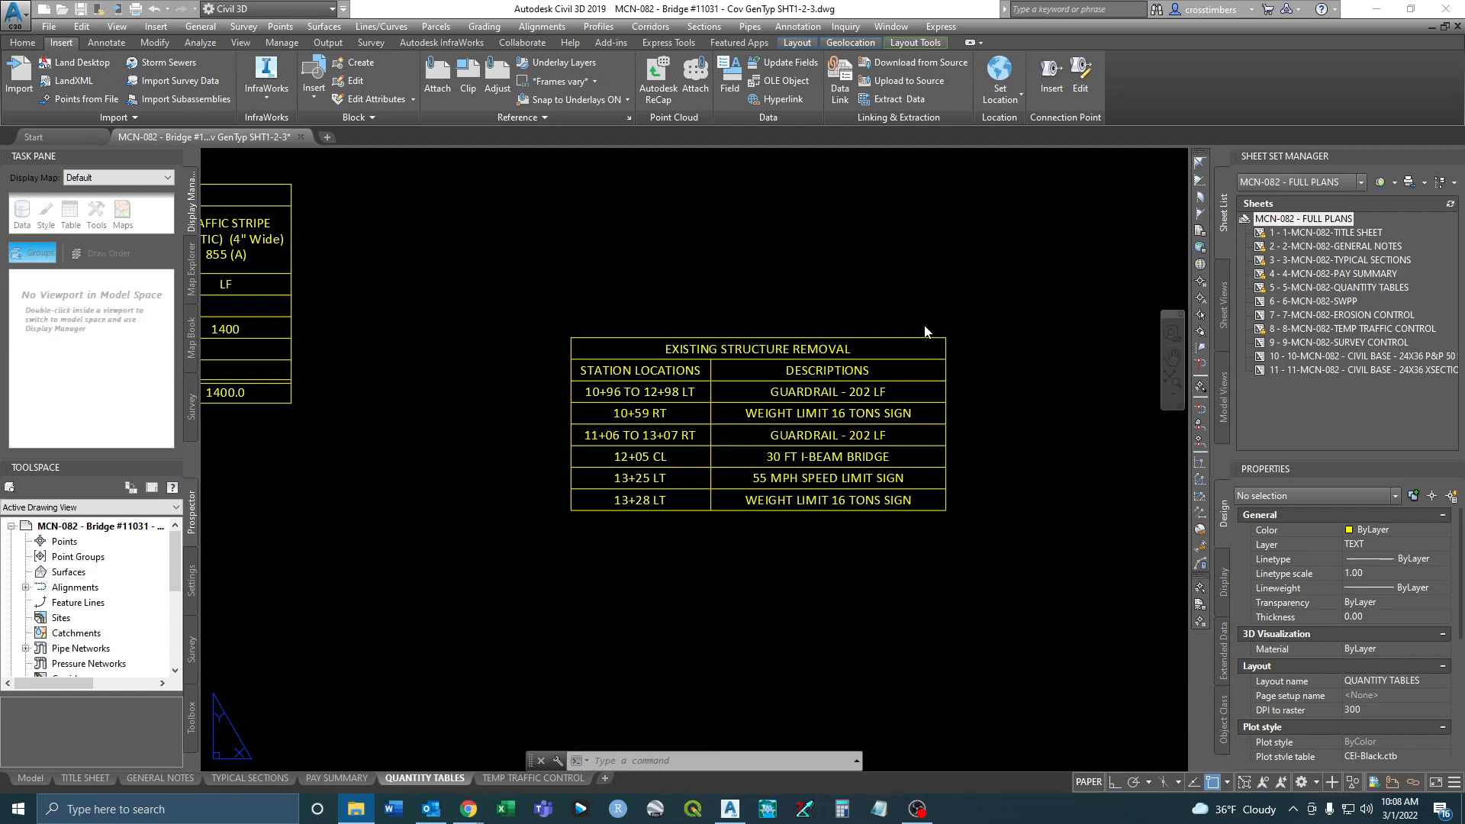
pyautogui.scroll(-5, 687, 385)
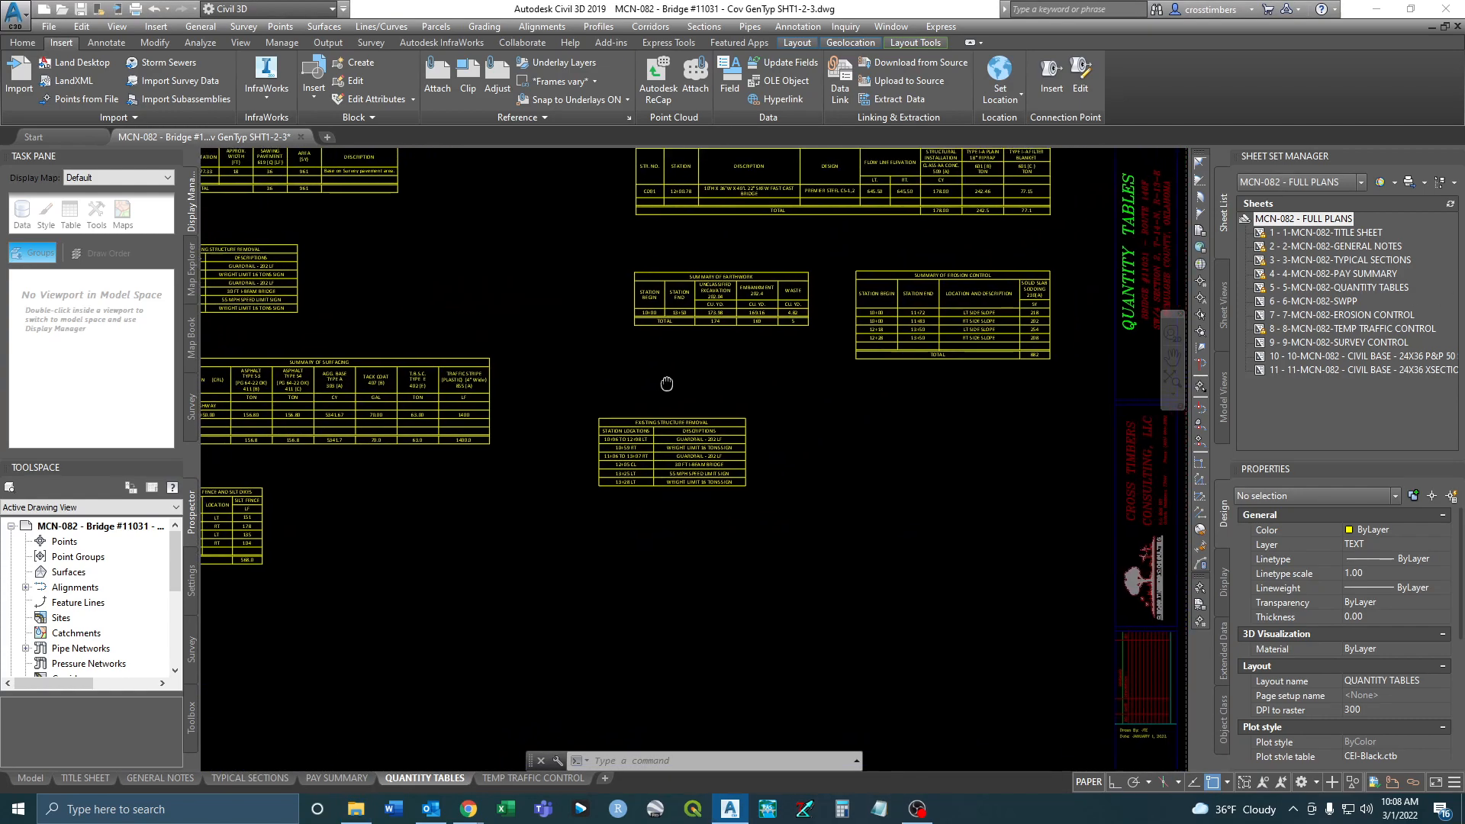
pyautogui.moveTo(636, 291); pyautogui.dragTo(778, 415, button='middle')
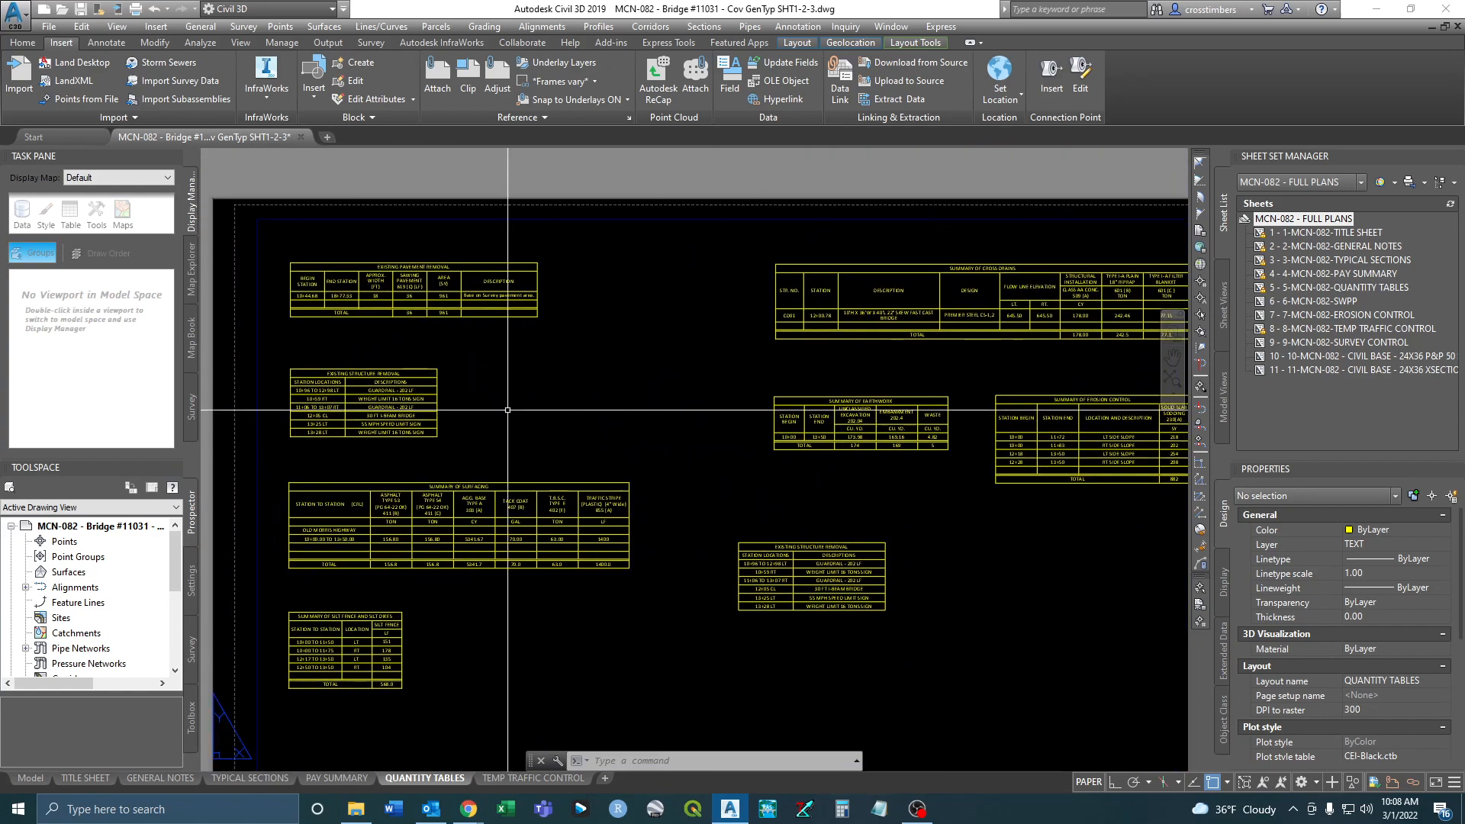
pyautogui.moveTo(972, 415); pyautogui.dragTo(883, 368, button='middle')
pyautogui.click(743, 559)
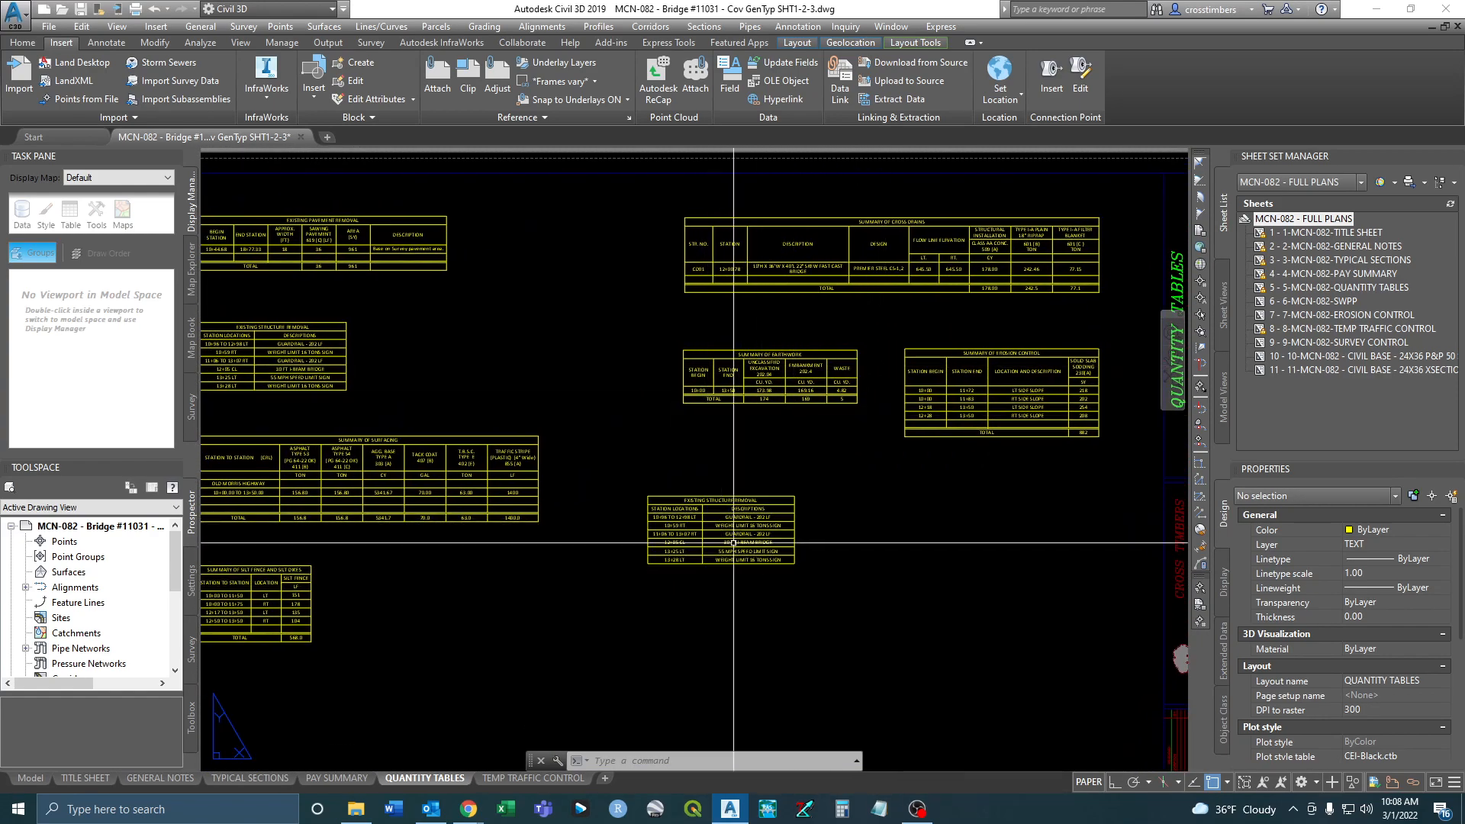
pyautogui.press('Escape')
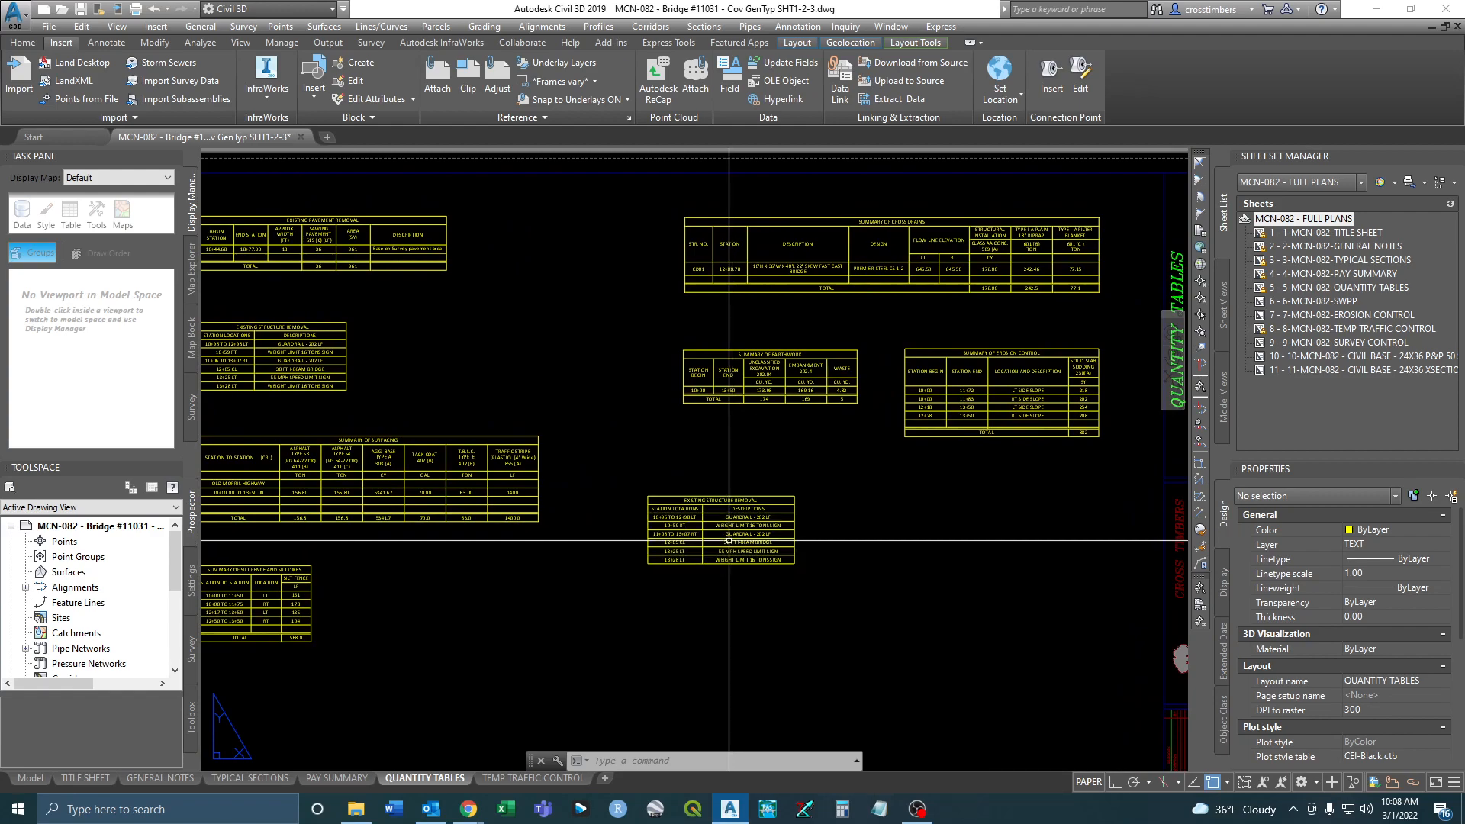
pyautogui.scroll(2, 729, 540)
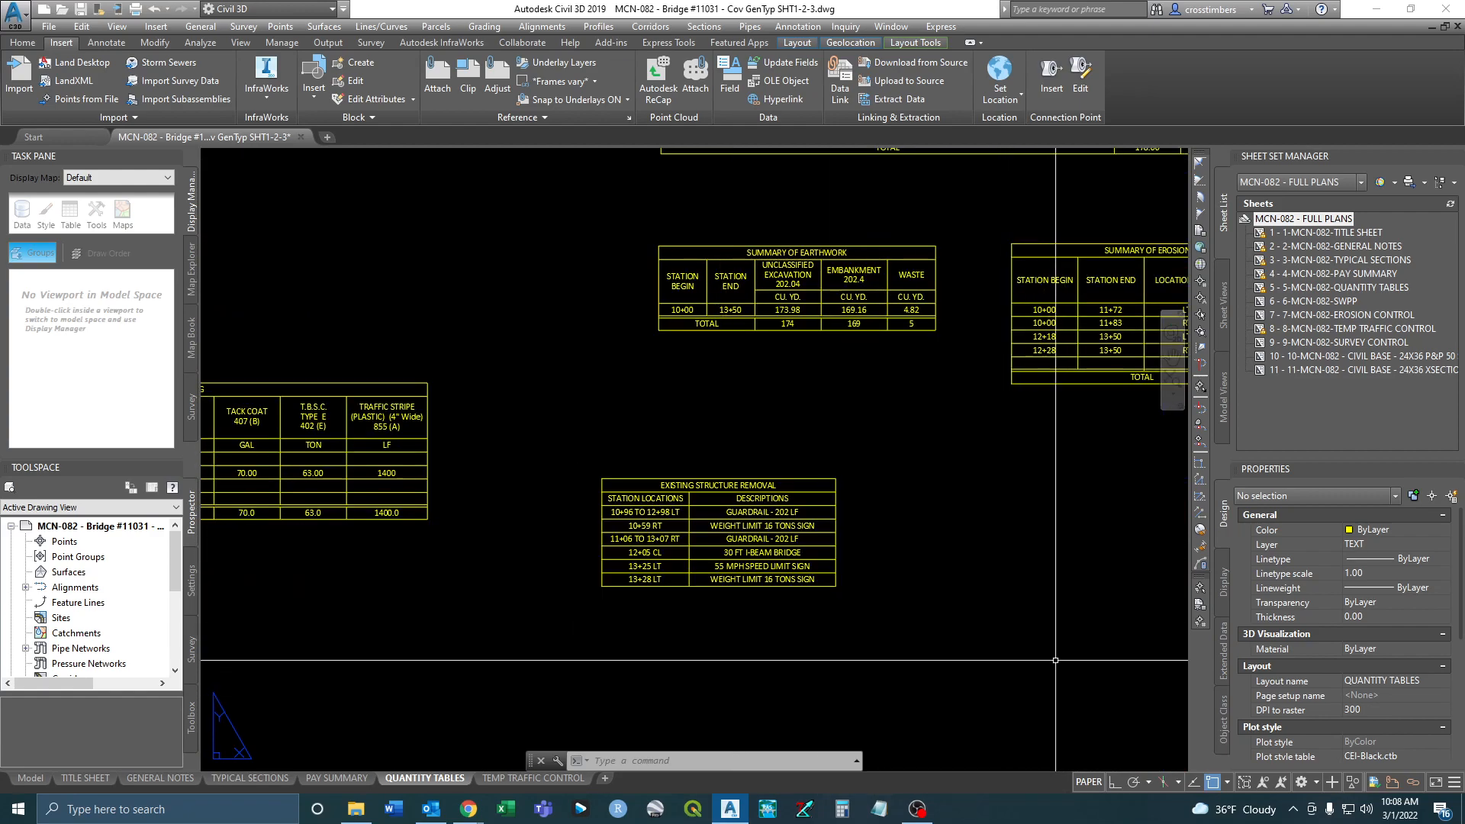